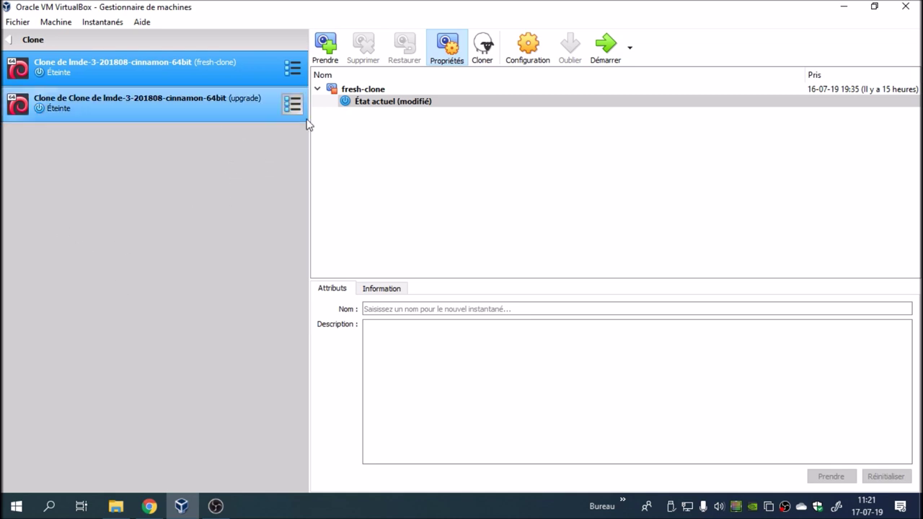
# Start the fresh-clone and upgrade LMDE 3 virtual machines together.
pyautogui.keyDown('ctrl'); pyautogui.click(228, 106); pyautogui.keyUp('ctrl')
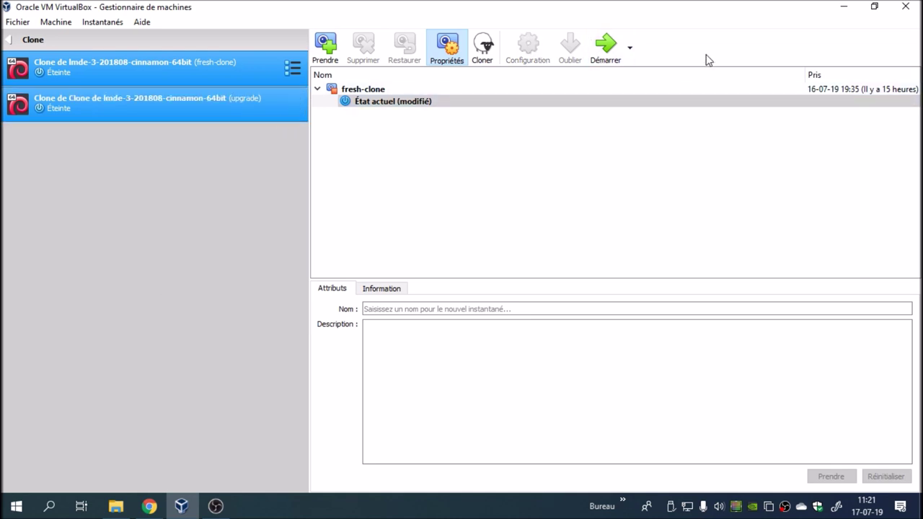
pyautogui.click(606, 47)
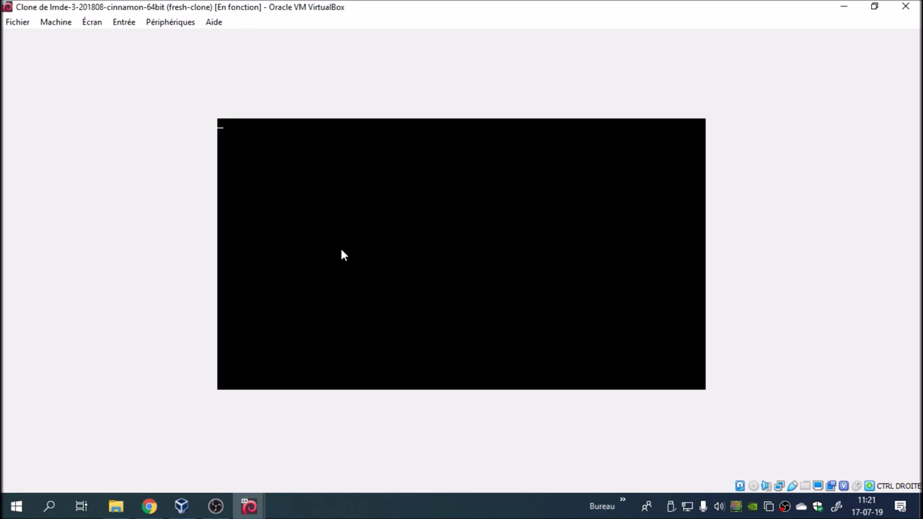
# Log in to the fresh-clone virtual machine with the account password.
pyautogui.moveTo(252, 508)
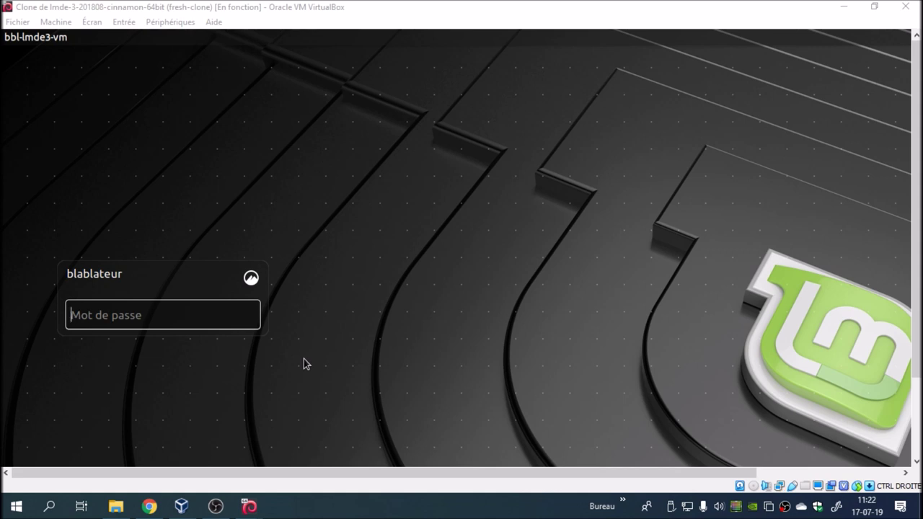
pyautogui.click(208, 316)
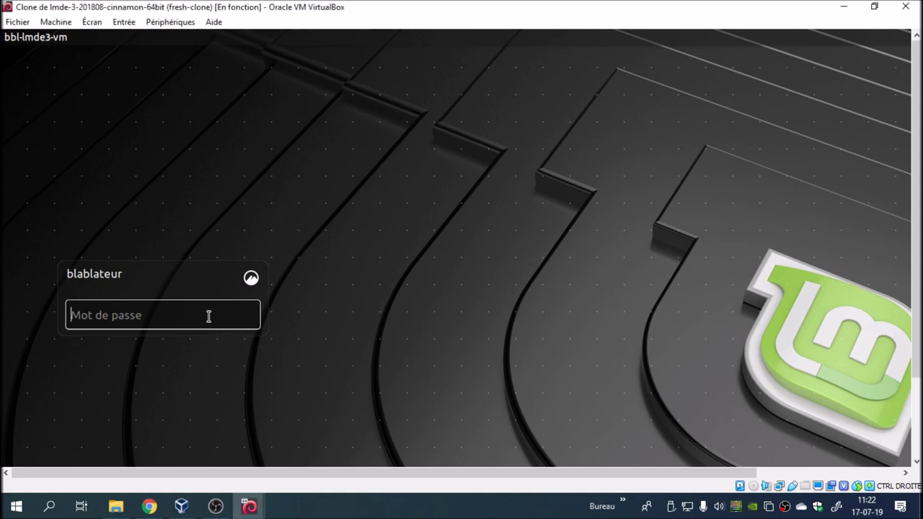
pyautogui.write('*******')
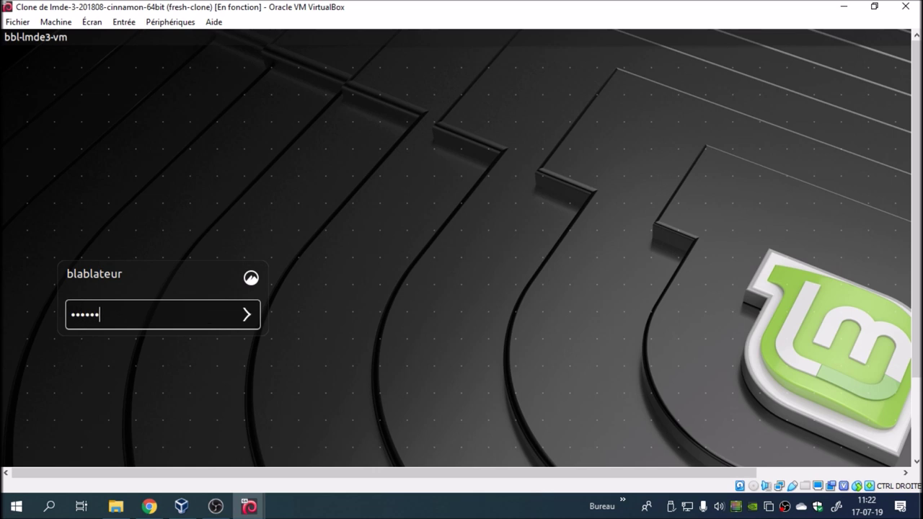
pyautogui.press('Return')
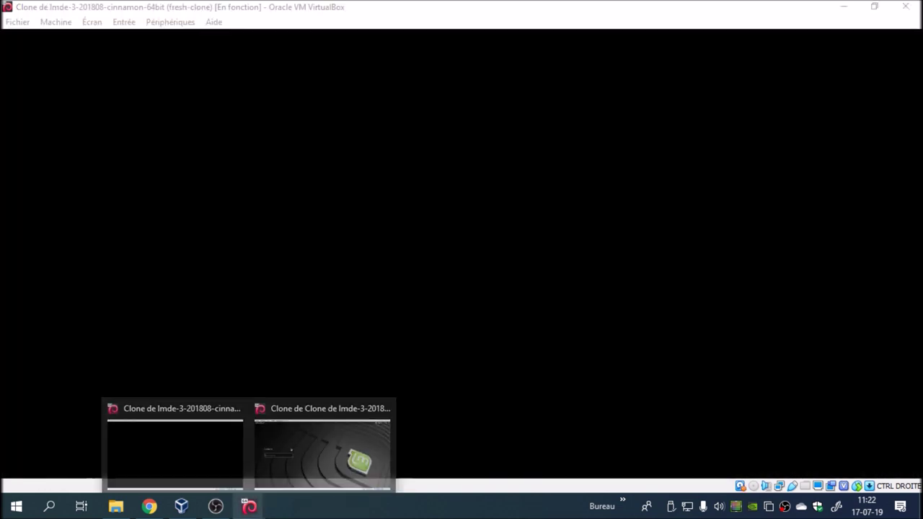
# Switch to the upgrade virtual machine and log in with the account password.
pyautogui.click(292, 462)
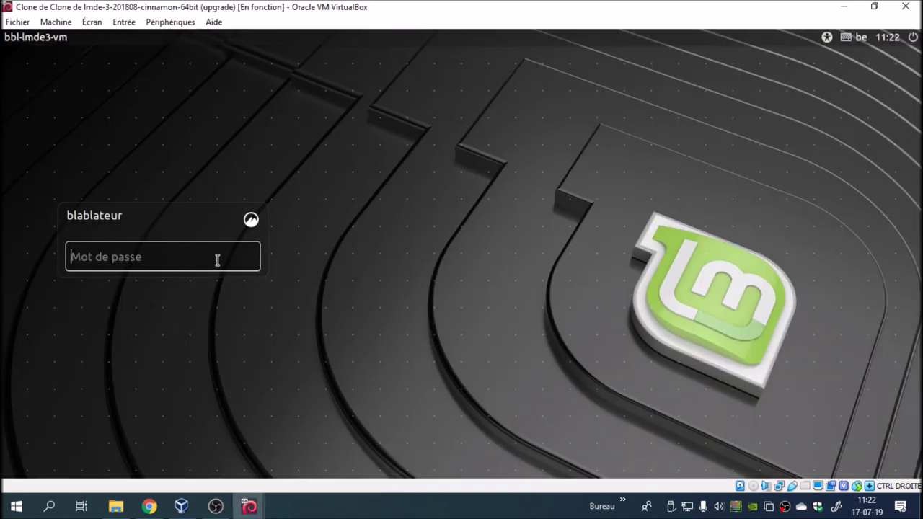
pyautogui.write('••••••')
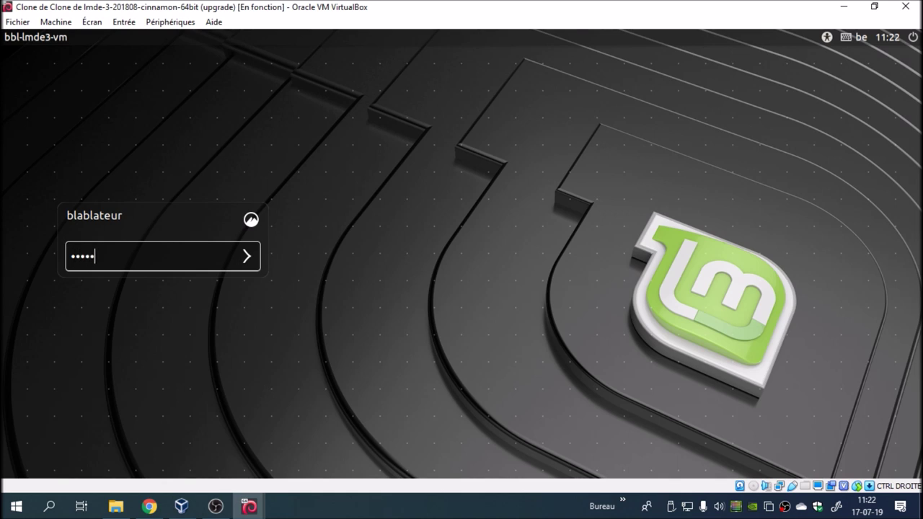
pyautogui.press('Return')
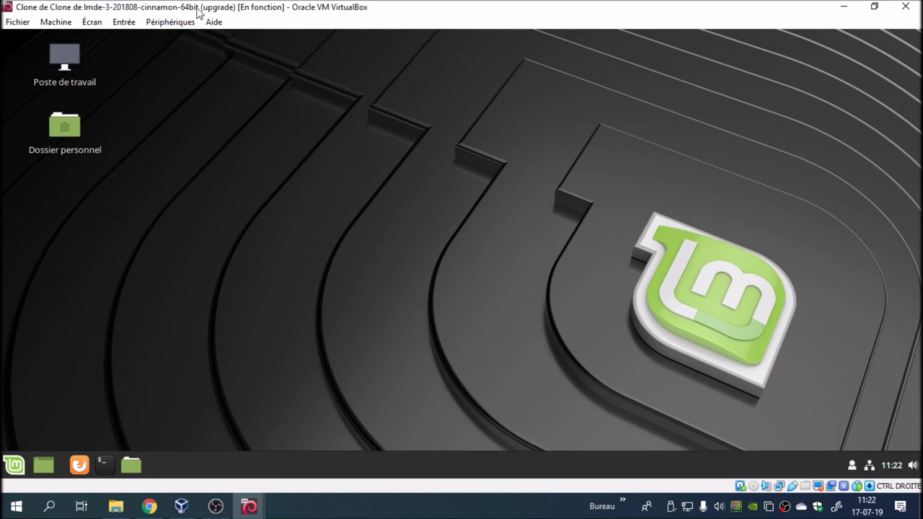
# Arrange the two virtual machine windows side by side, with fresh-clone on the left half and upgrade on the right half.
pyautogui.moveTo(199, 12); pyautogui.dragTo(917, 211)
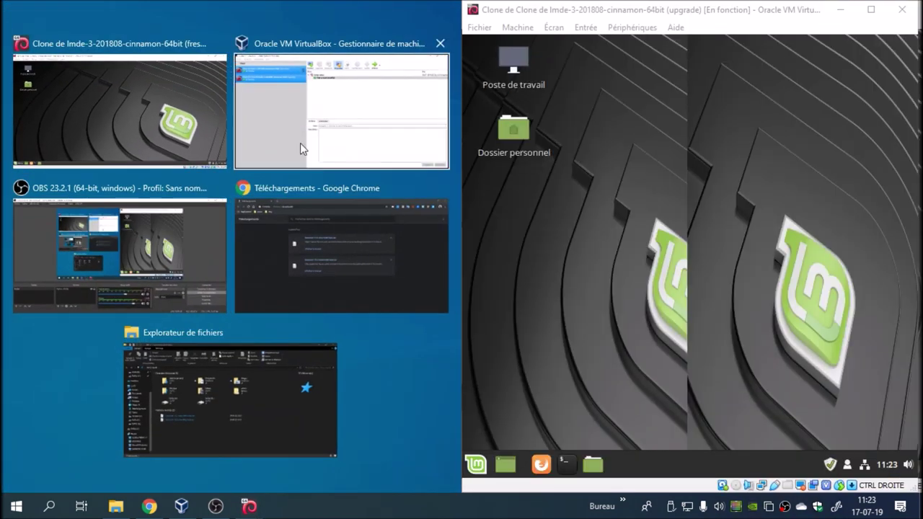
pyautogui.click(161, 109)
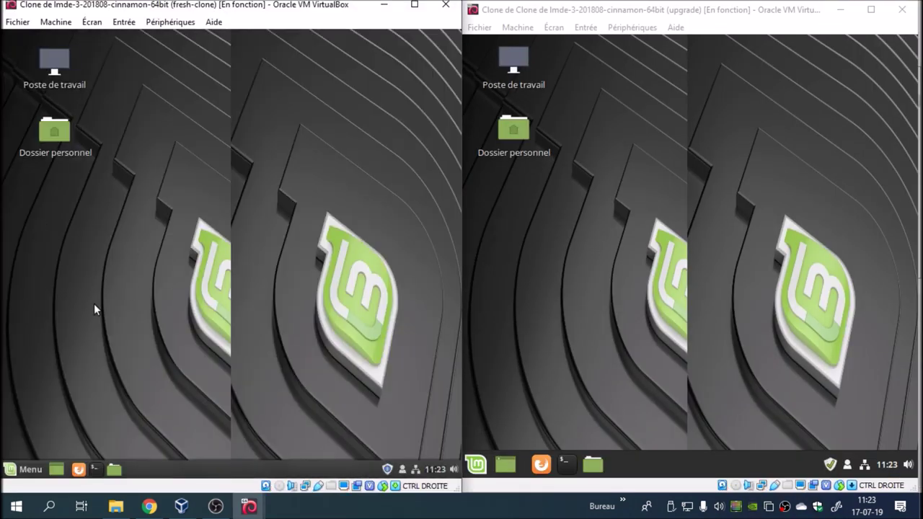
pyautogui.click(21, 471)
pyautogui.click(20, 470)
# In the upgrade machine's system settings, change the desktop background to the green 1920x1080 Linux Mint image.
pyautogui.rightClick(568, 246)
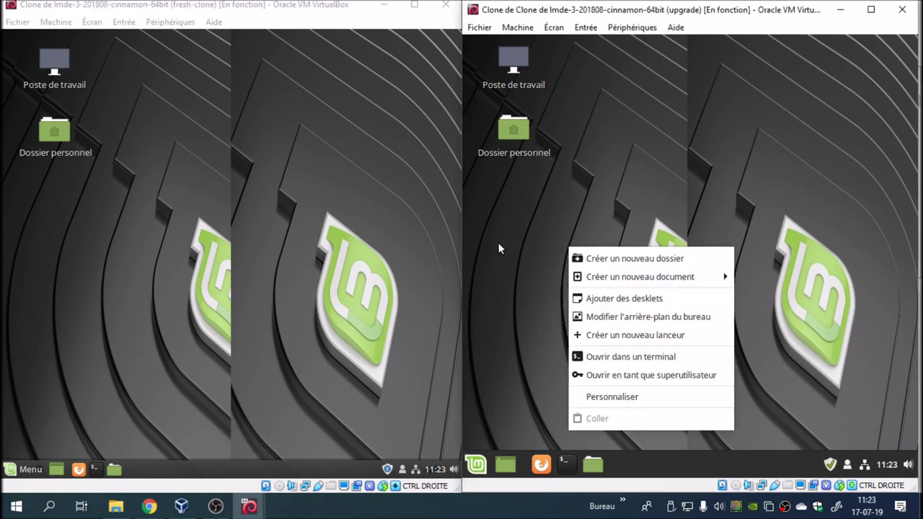
pyautogui.click(498, 245)
pyautogui.click(484, 464)
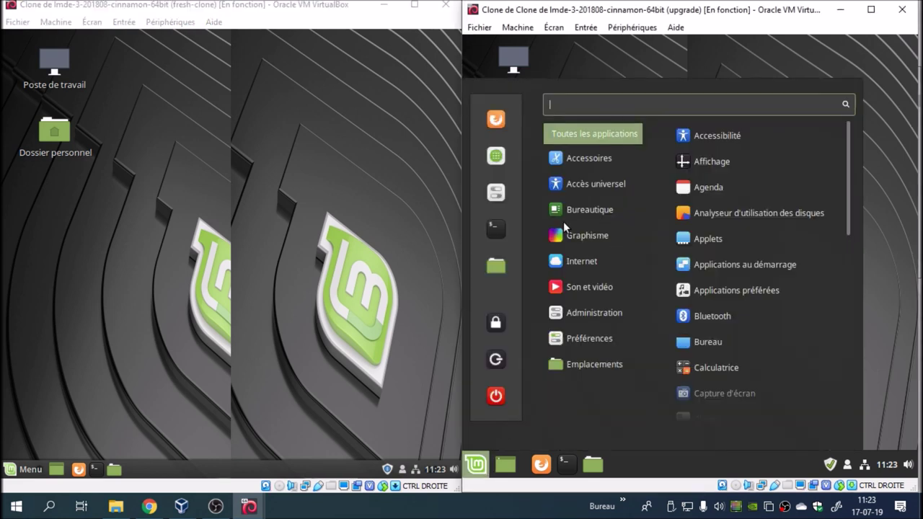
pyautogui.click(497, 194)
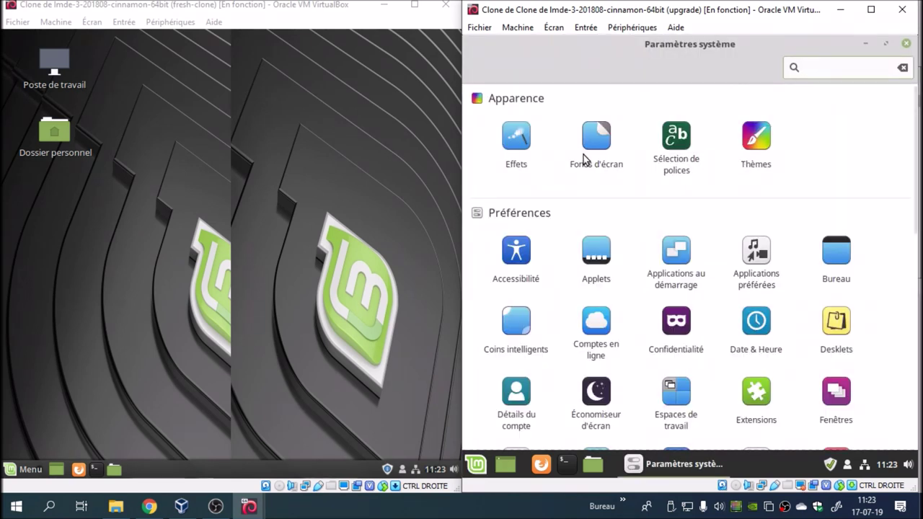
pyautogui.click(596, 148)
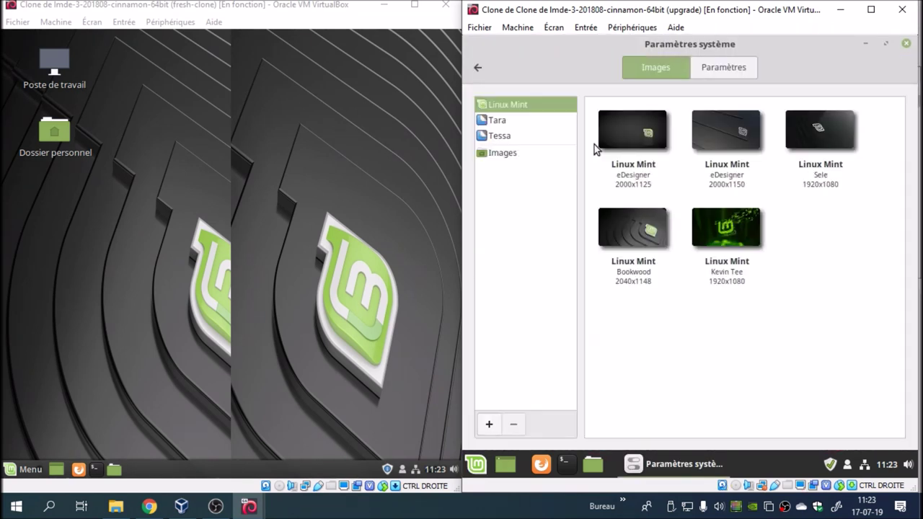
pyautogui.click(724, 230)
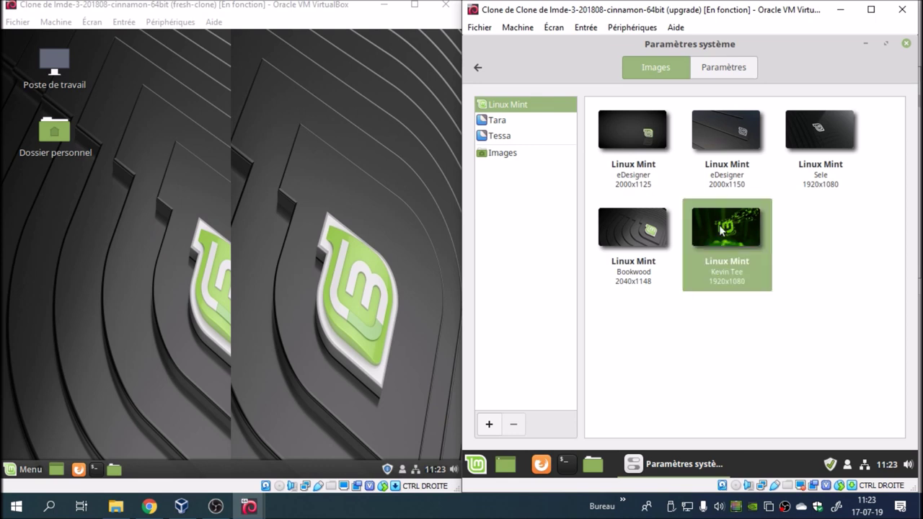
pyautogui.moveTo(800, 44); pyautogui.dragTo(816, 98)
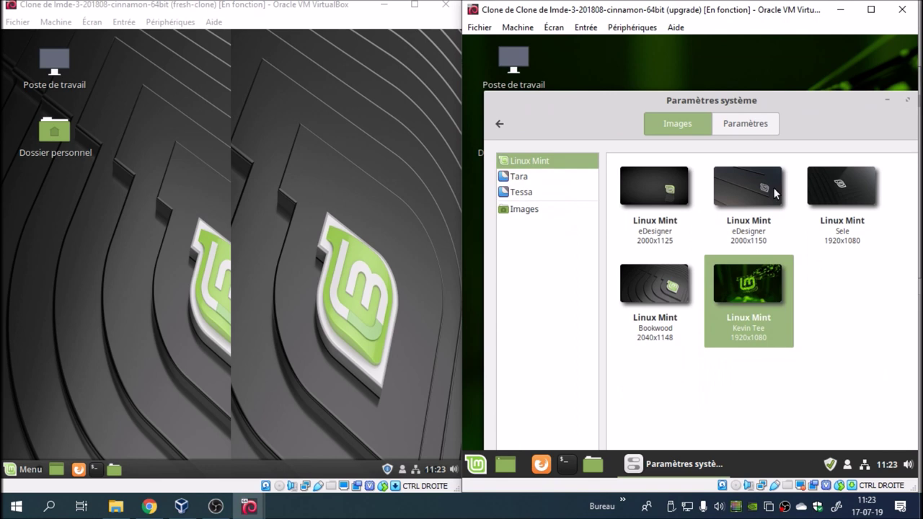
# Set the upgrade machine's background back to the 2040x1148 Linux Mint image and close the settings.
pyautogui.click(668, 278)
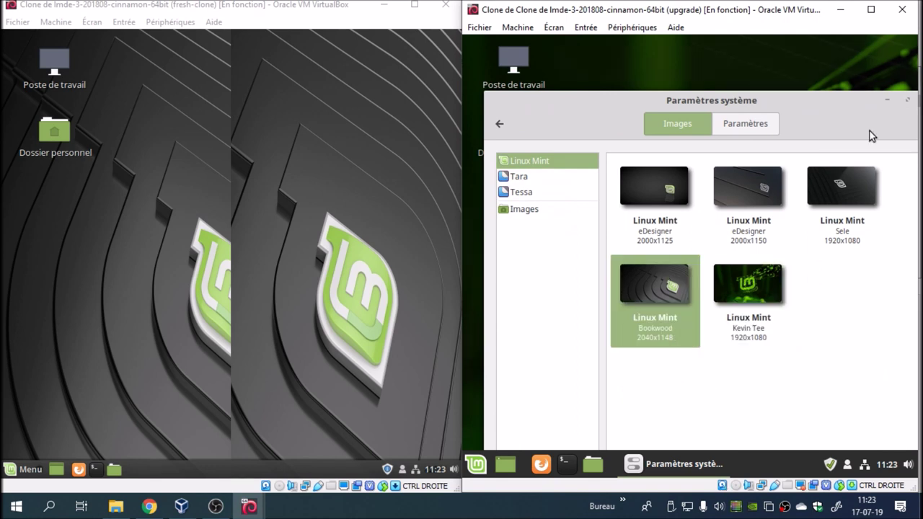
pyautogui.moveTo(758, 104); pyautogui.dragTo(768, 115)
pyautogui.click(821, 110)
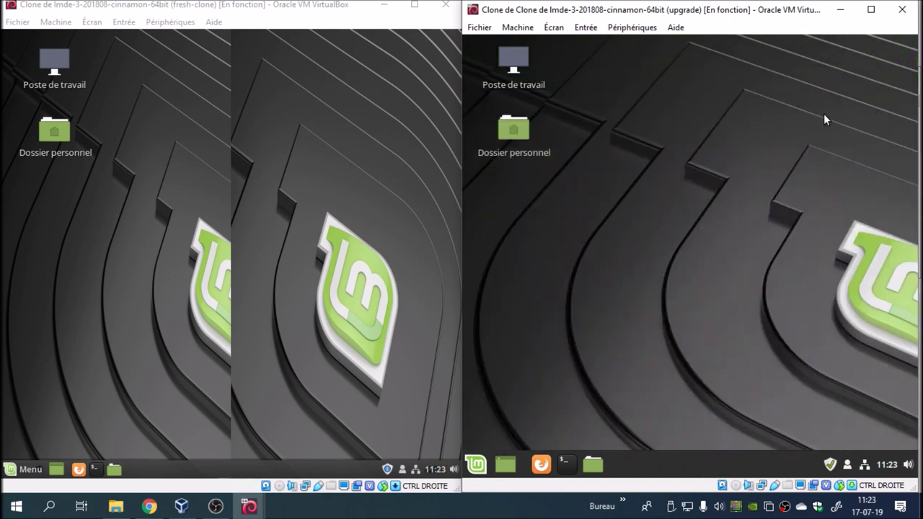
# Try to reload the fresh-clone wallpaper by selecting the green Linux Mint image and then the 2040x1148 one, and close the settings.
pyautogui.click(27, 470)
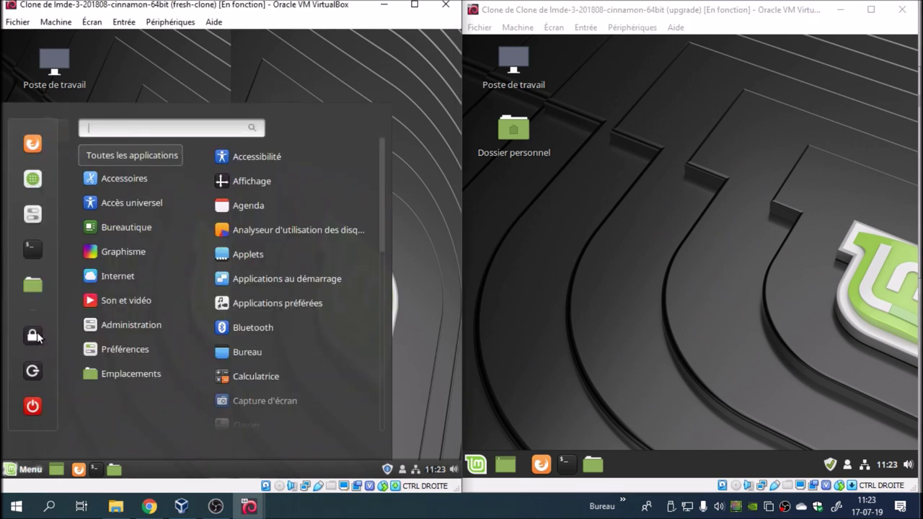
pyautogui.click(32, 210)
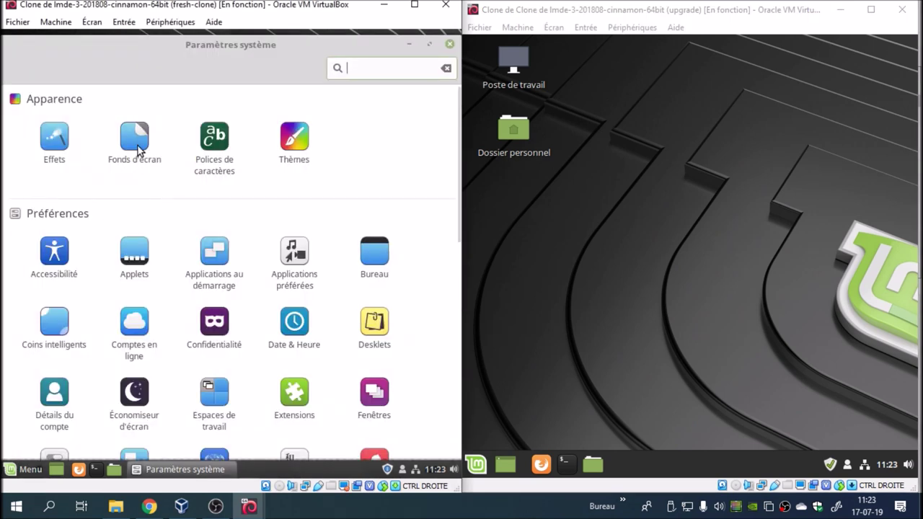
pyautogui.click(138, 148)
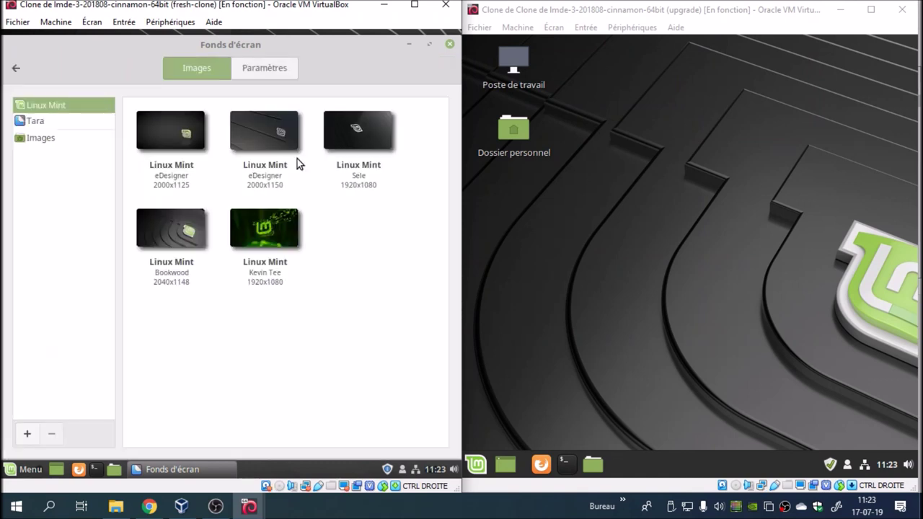
pyautogui.click(261, 223)
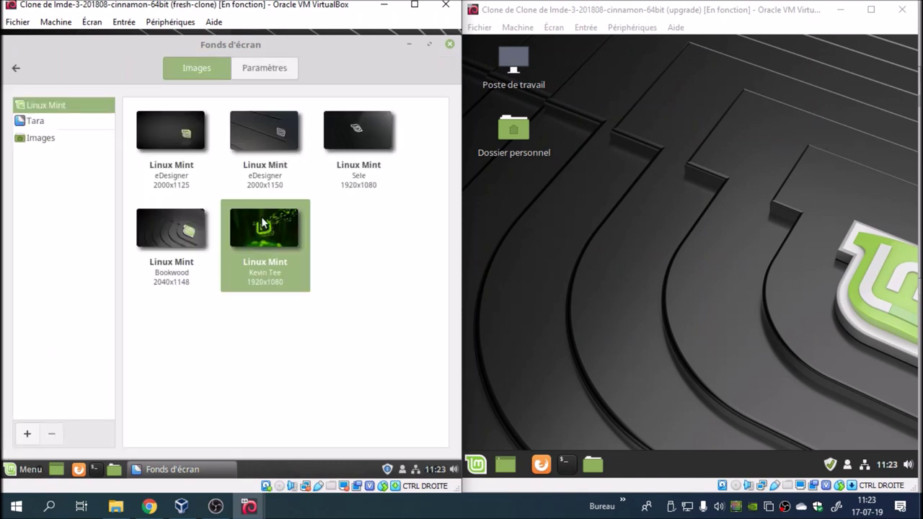
pyautogui.click(179, 241)
pyautogui.click(450, 44)
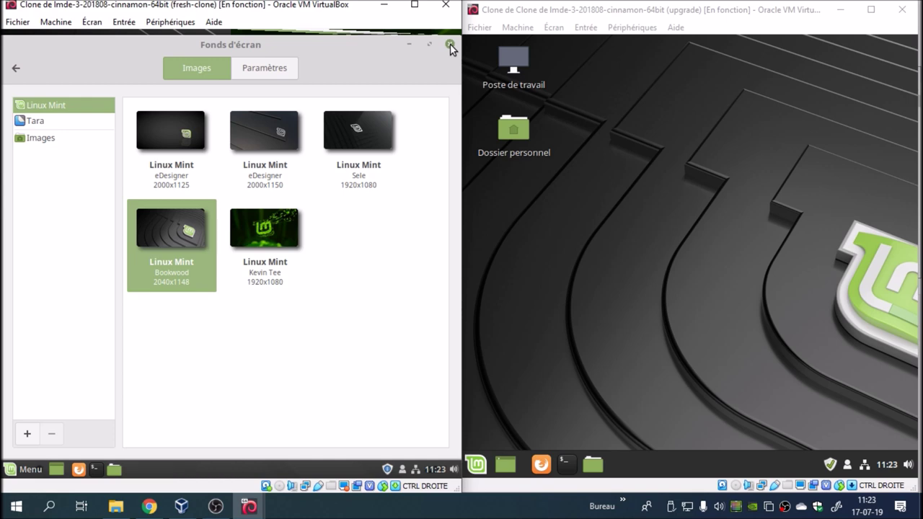
# Reapply the fresh-clone wallpaper by selecting the green Linux Mint image, then the 2040x1148 one, and close the background settings.
pyautogui.click(23, 469)
pyautogui.click(37, 218)
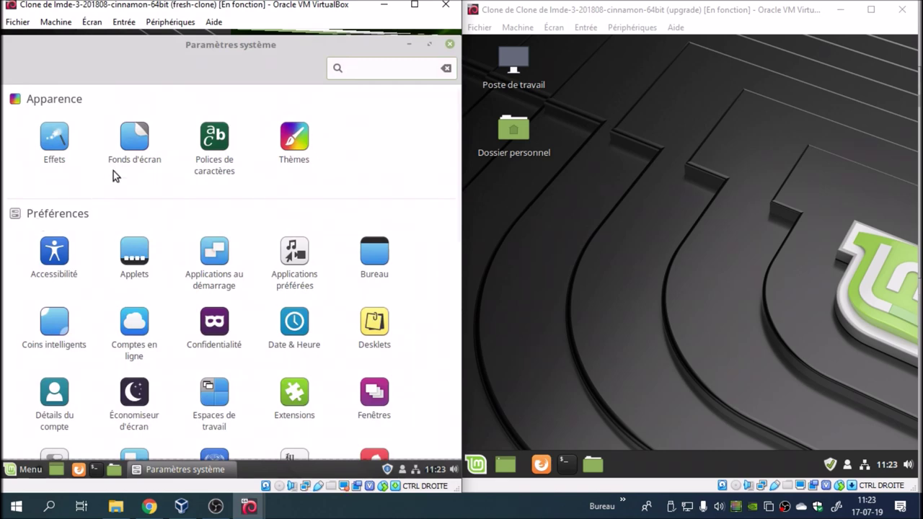
pyautogui.click(136, 142)
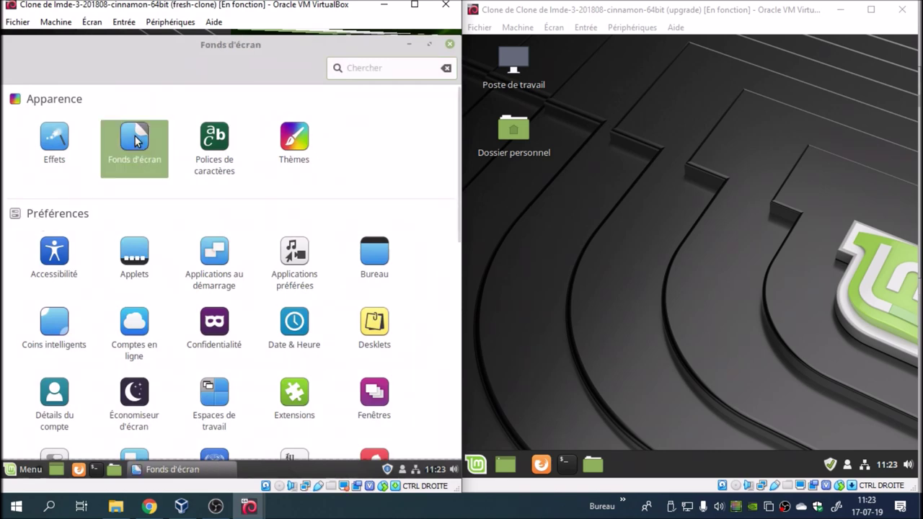
pyautogui.click(264, 243)
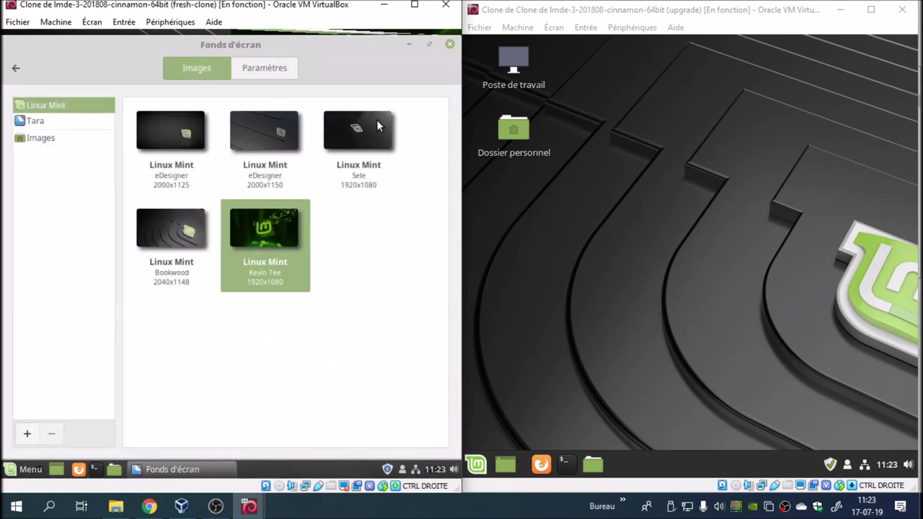
pyautogui.moveTo(373, 58); pyautogui.dragTo(381, 144)
pyautogui.click(186, 331)
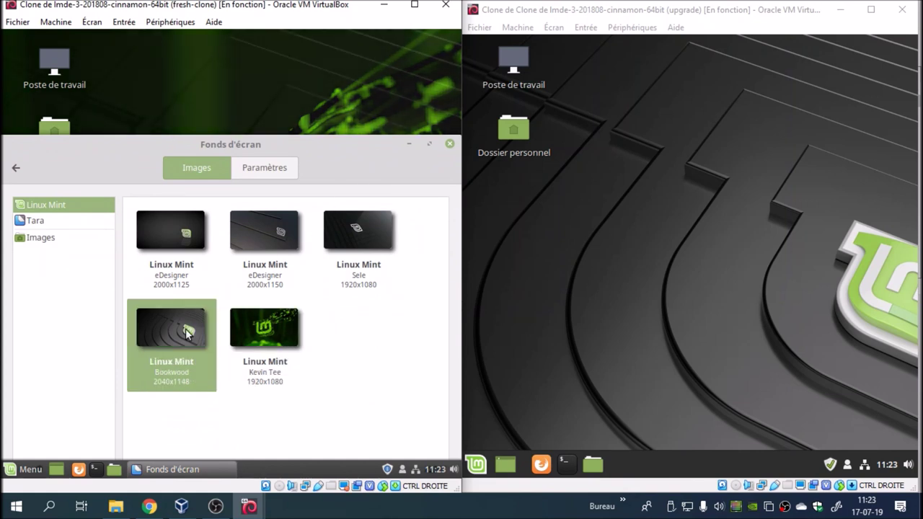
pyautogui.click(449, 144)
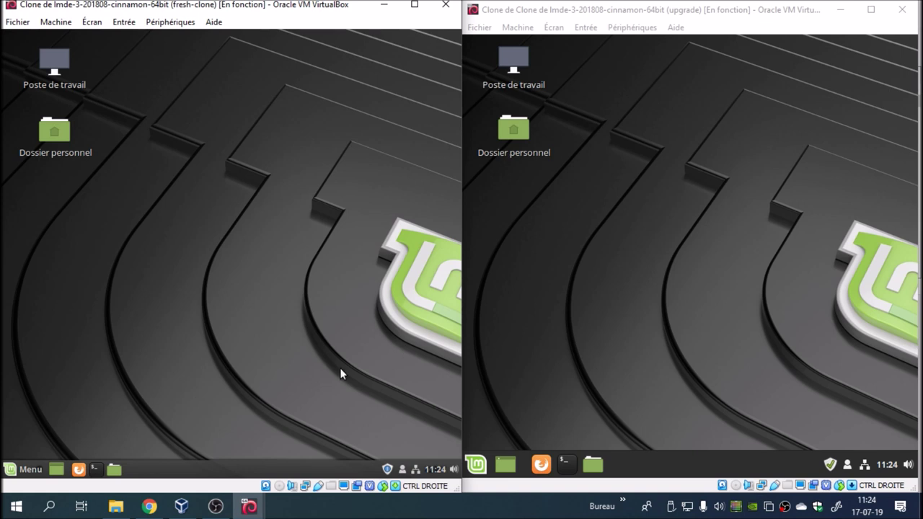
# In the fresh-clone Update Manager preferences, disable the warning about unconfigured snapshots and stop suggestions to use local repositories.
pyautogui.click(387, 470)
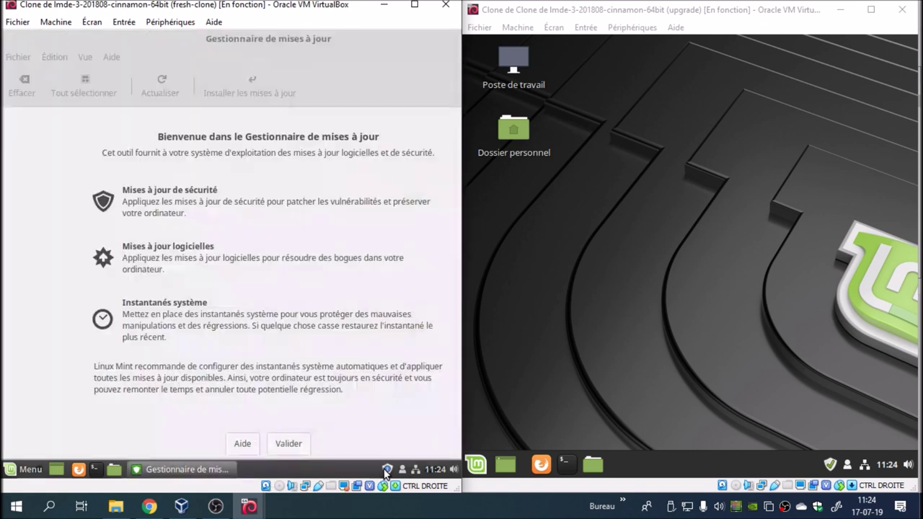
pyautogui.click(284, 445)
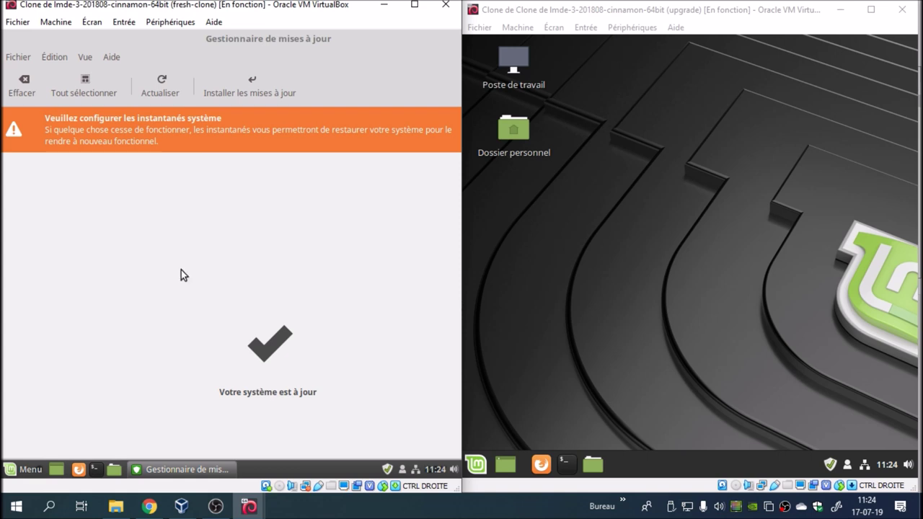
pyautogui.click(65, 60)
pyautogui.click(73, 83)
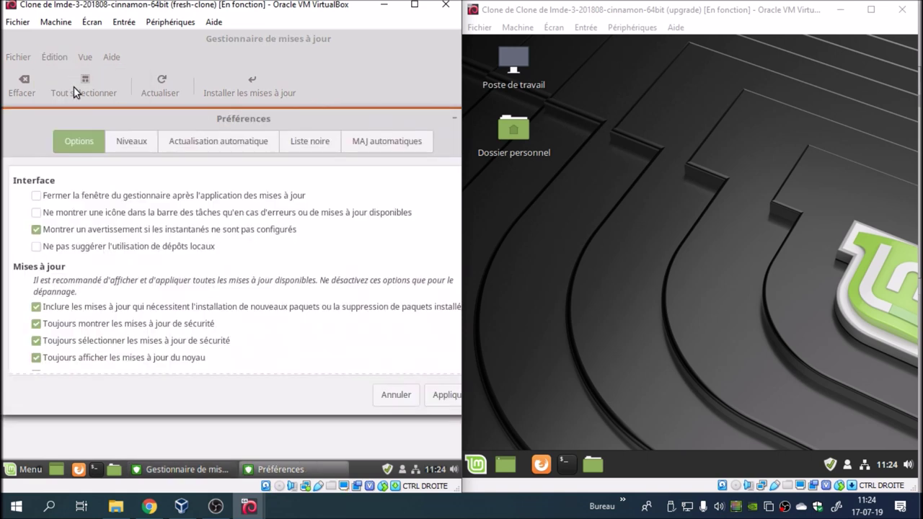
pyautogui.click(36, 230)
pyautogui.click(36, 246)
pyautogui.click(445, 395)
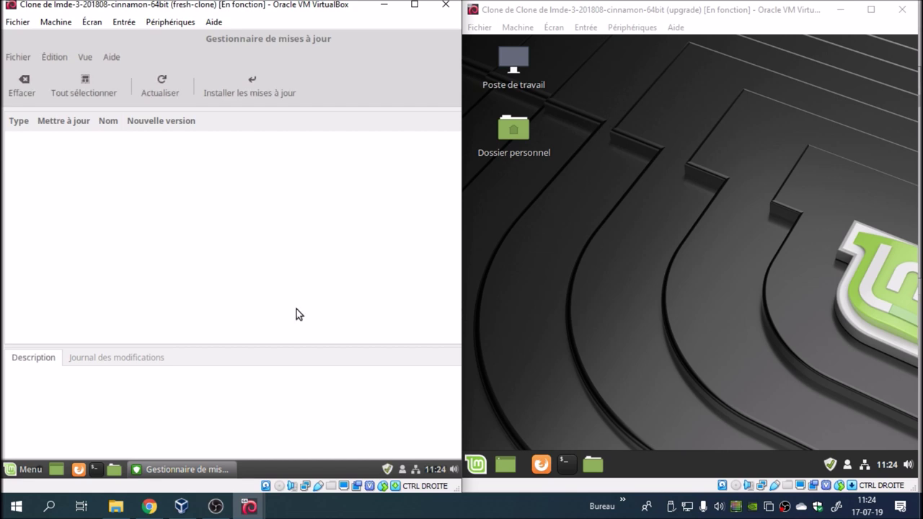
# Refresh the available updates in the fresh-clone Update Manager and show the per-file download details.
pyautogui.click(160, 85)
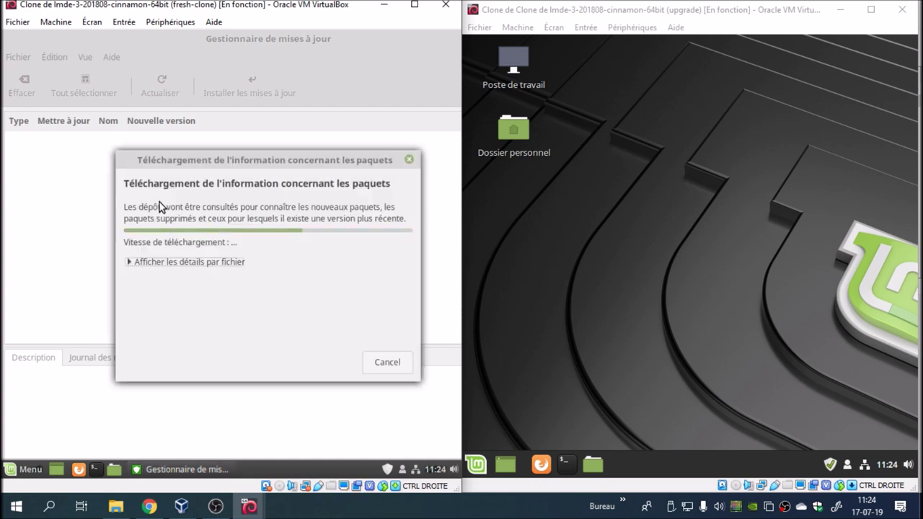
pyautogui.click(176, 264)
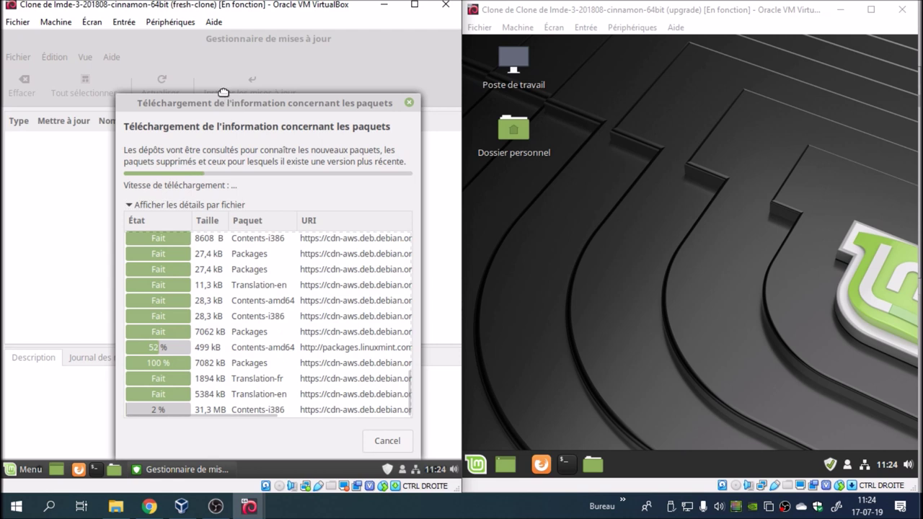
# Move the fresh-clone download dialog up, then open the Update Manager in the upgrade machine and refresh its available updates.
pyautogui.moveTo(238, 106); pyautogui.dragTo(213, 77)
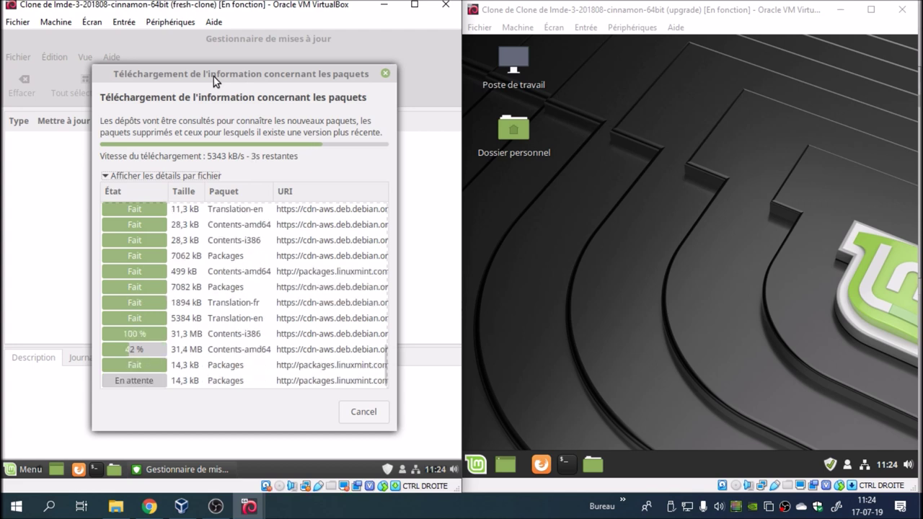
pyautogui.click(832, 463)
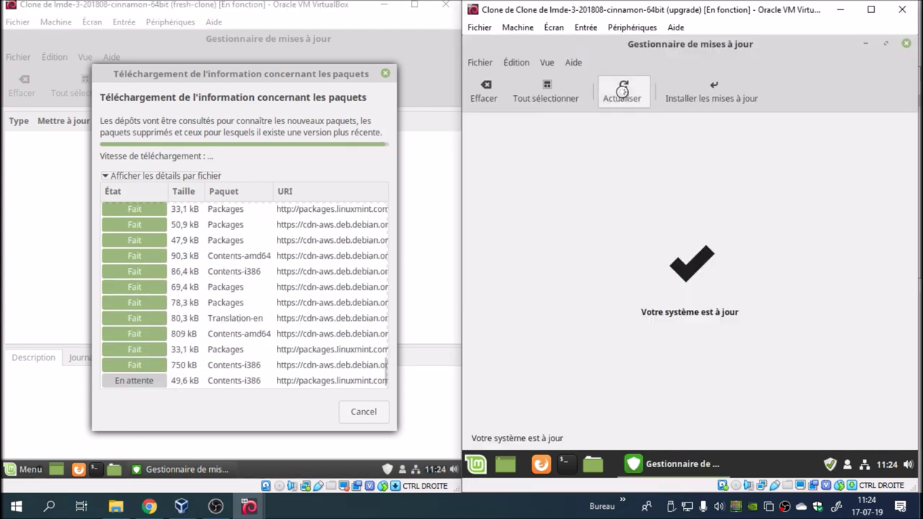
pyautogui.click(622, 91)
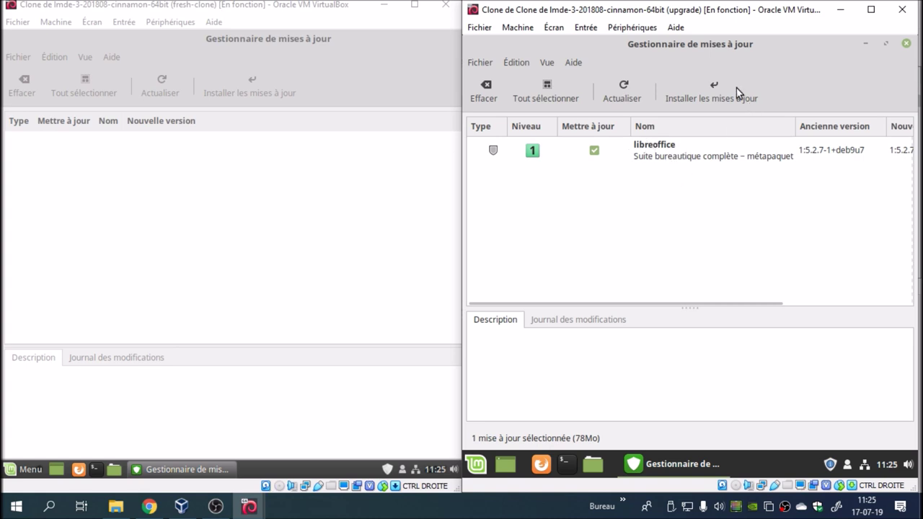
# Install the libreoffice update on the upgrade machine, authenticate with the account password, and show the per-file download details.
pyautogui.click(703, 96)
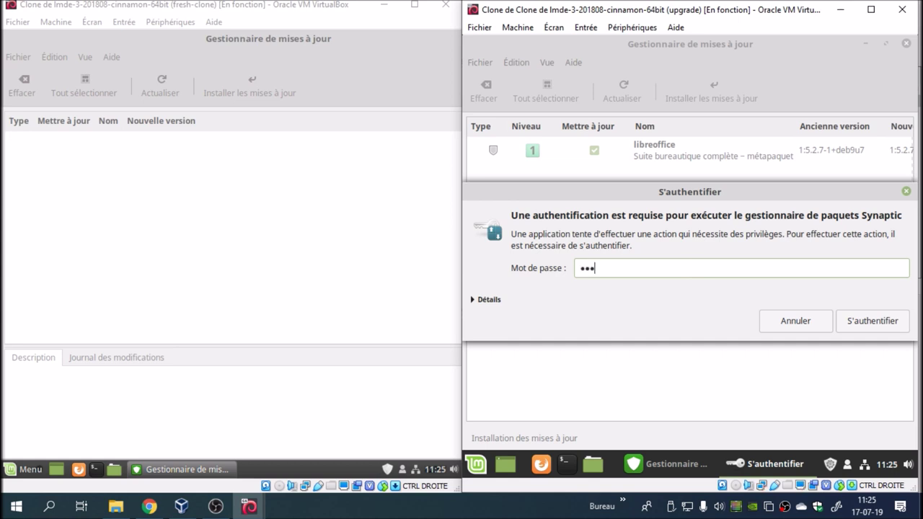
pyautogui.press('Return')
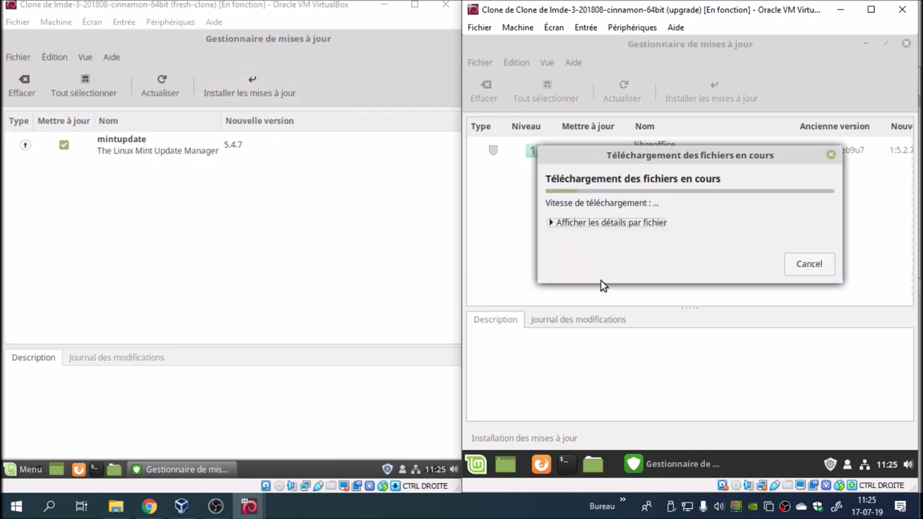
pyautogui.click(604, 223)
pyautogui.moveTo(620, 160); pyautogui.dragTo(638, 124)
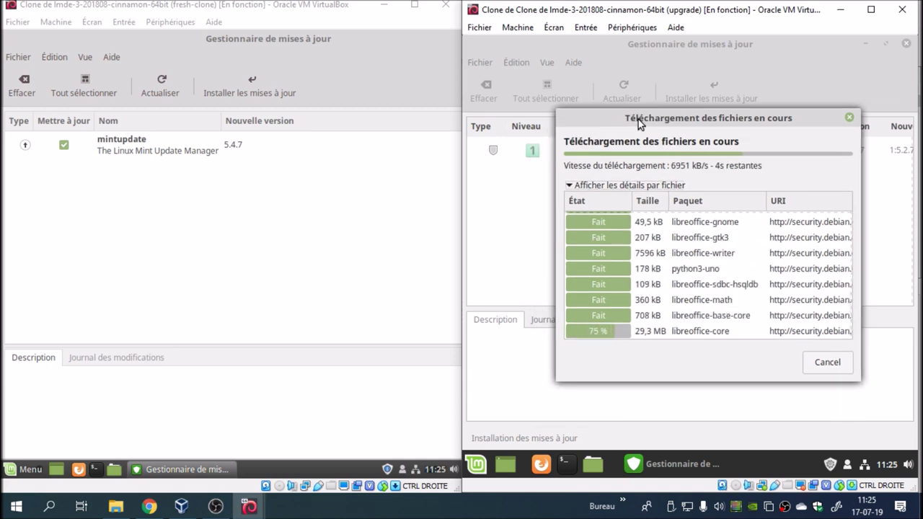
# Install the mintupdate update on the fresh clone and authenticate with the account password.
pyautogui.click(243, 92)
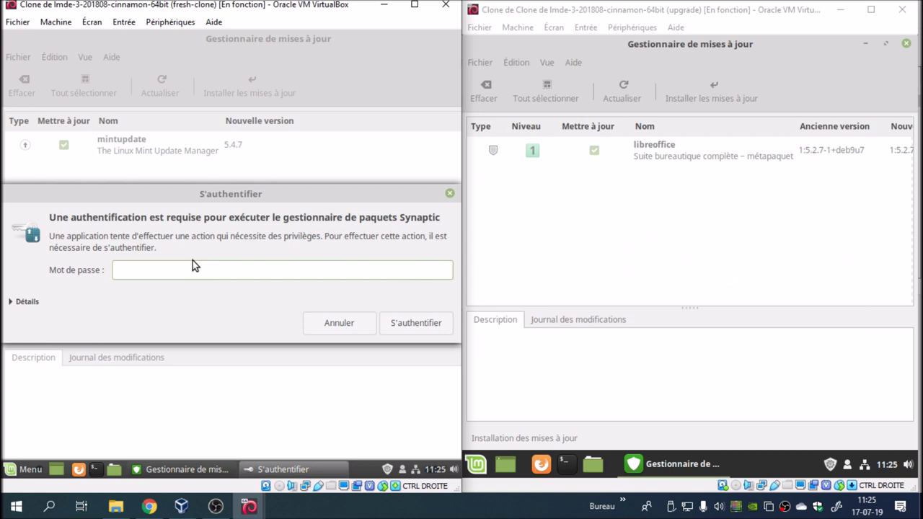
pyautogui.write('••••••')
pyautogui.press('Return')
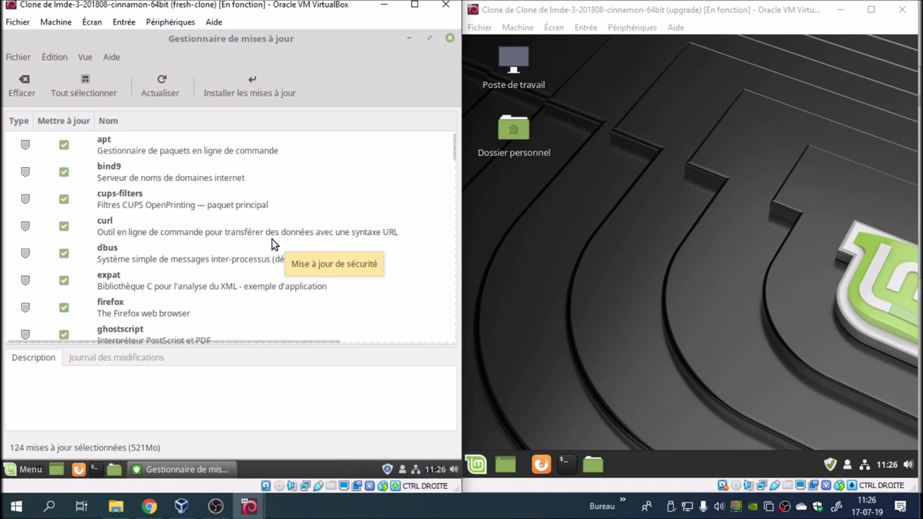
# Install all selected updates on the fresh clone, accept the additional packages, and authenticate with the account password.
pyautogui.click(248, 91)
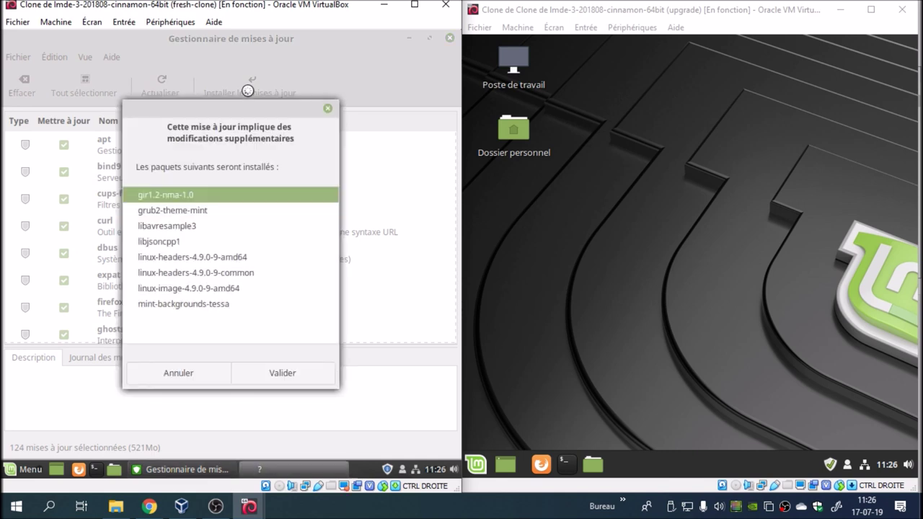
pyautogui.click(261, 372)
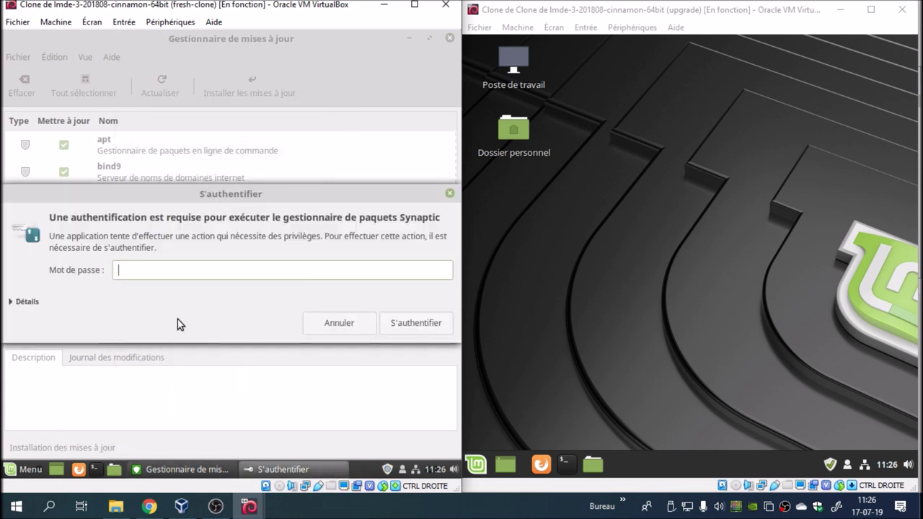
pyautogui.write('••••••')
pyautogui.press('Return')
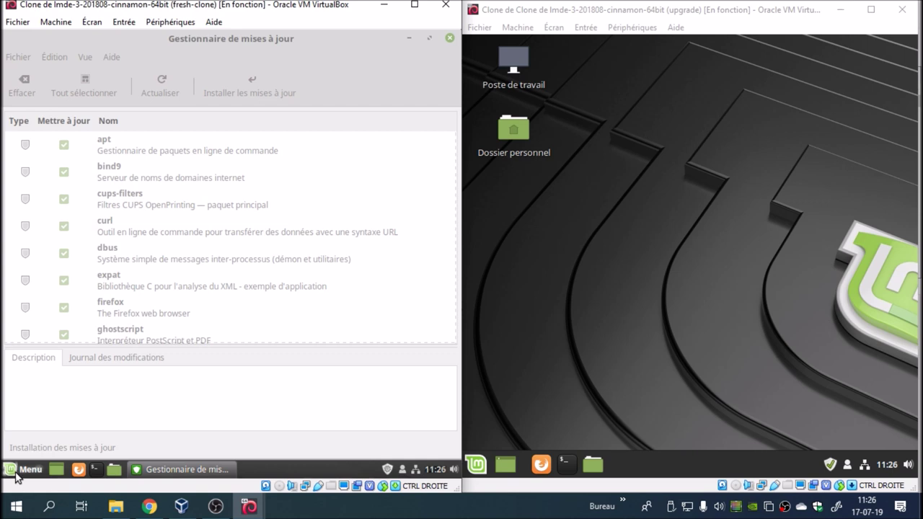
# In the fresh-clone system settings, set the delay before the screensaver starts to Jamais.
pyautogui.click(16, 473)
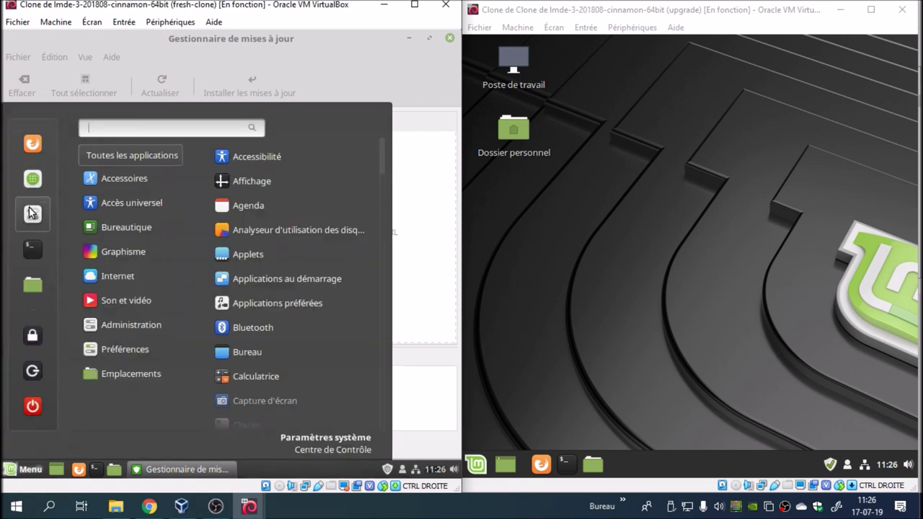
pyautogui.click(30, 207)
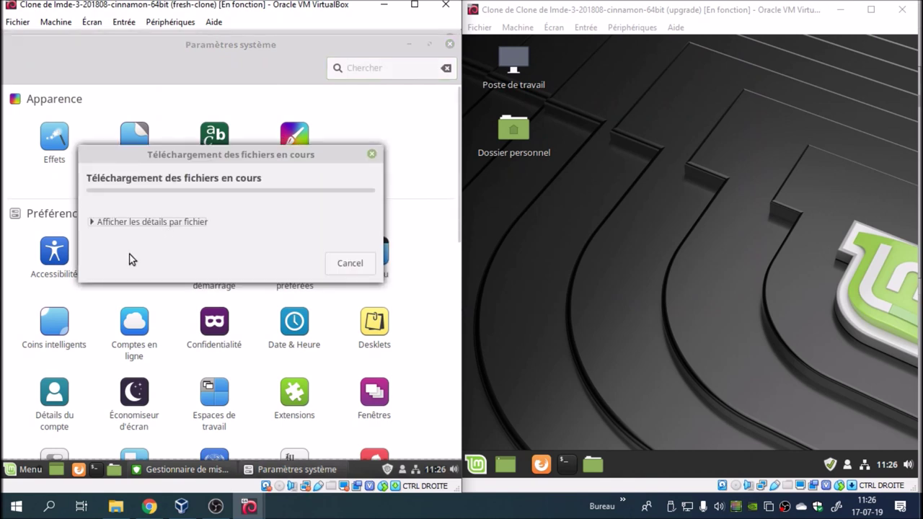
pyautogui.click(274, 45)
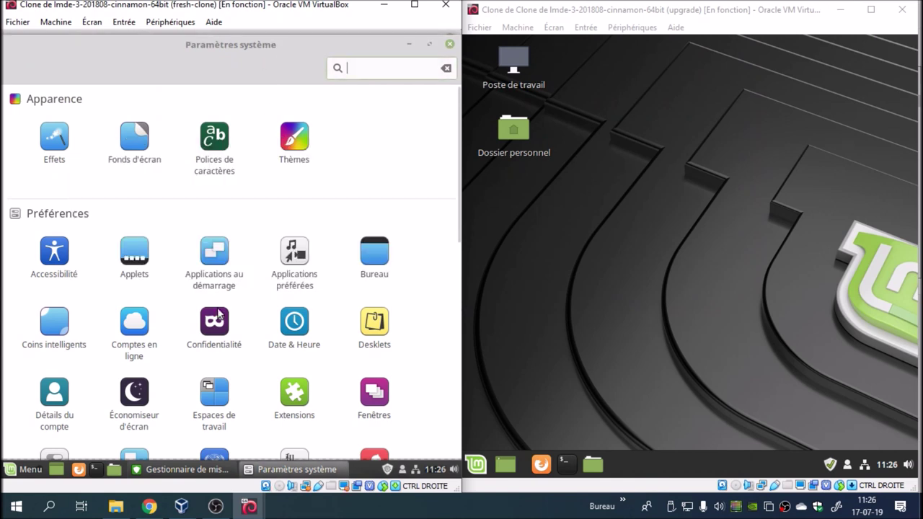
pyautogui.click(126, 398)
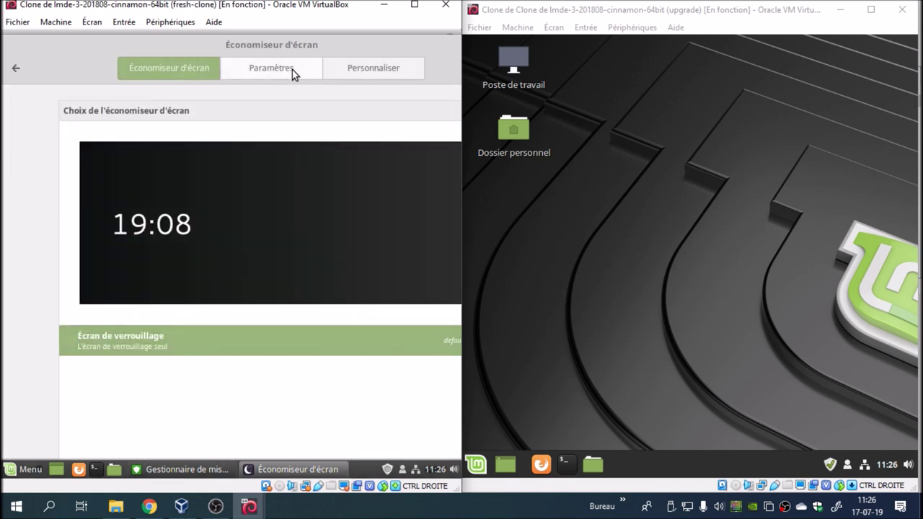
pyautogui.click(292, 70)
pyautogui.click(395, 137)
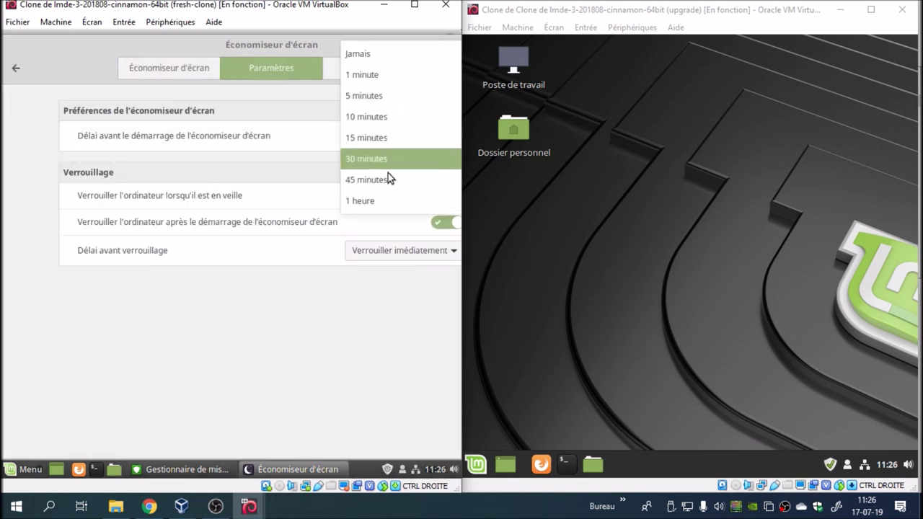
pyautogui.click(394, 55)
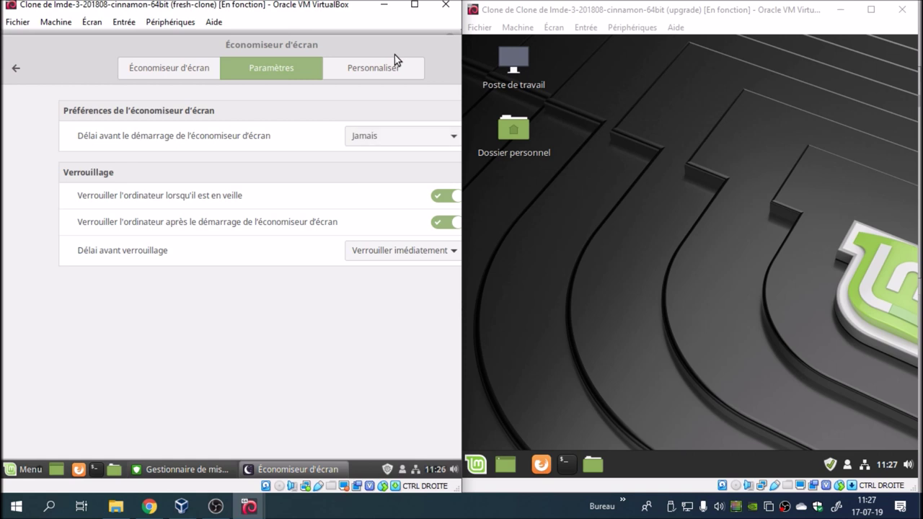
pyautogui.click(14, 72)
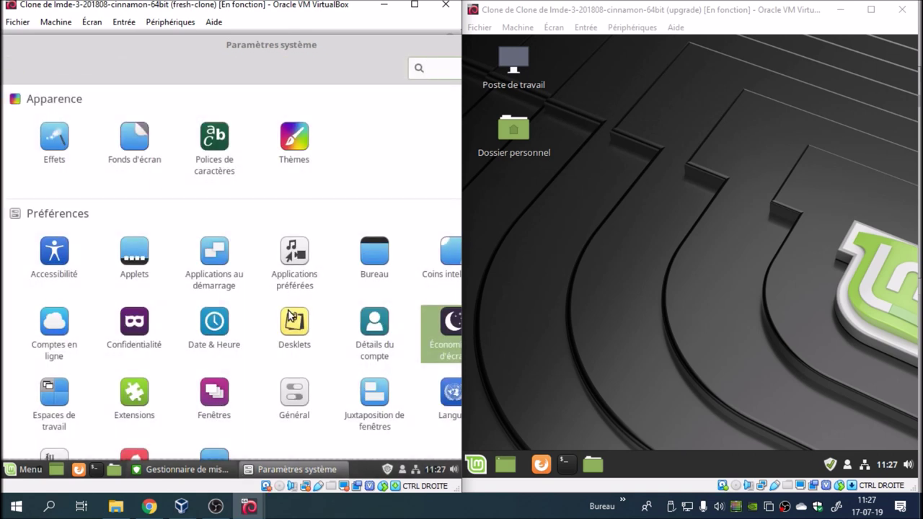
# In the fresh-clone power management settings, set turning off the screen after inactivity to Jamais and close the system settings.
pyautogui.scroll(-5, 287, 315)
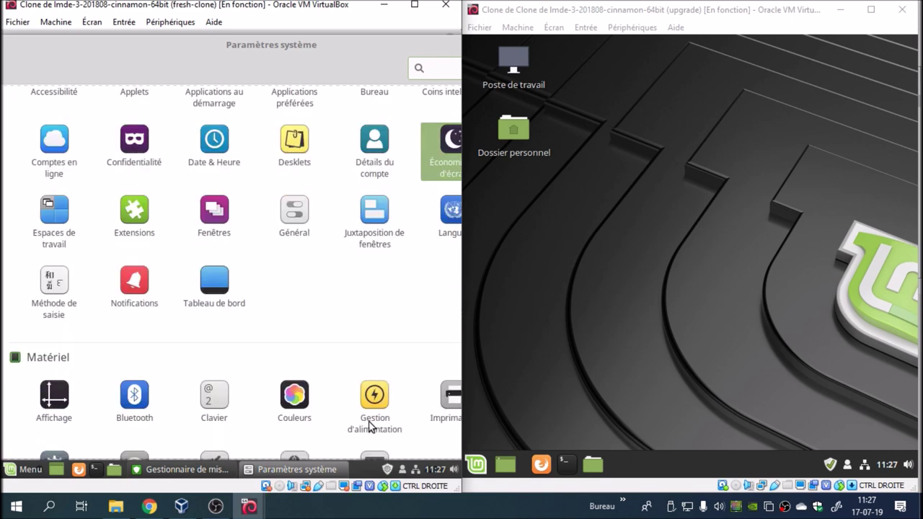
pyautogui.click(374, 397)
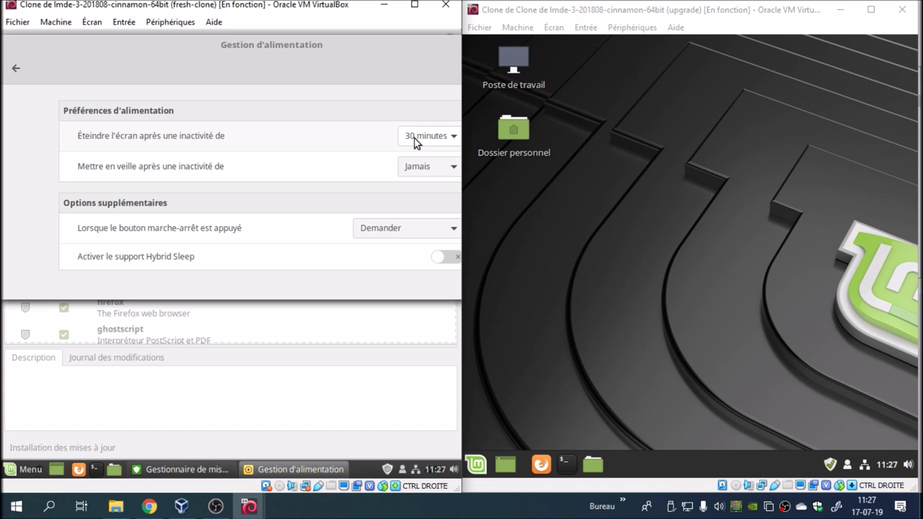
pyautogui.click(417, 139)
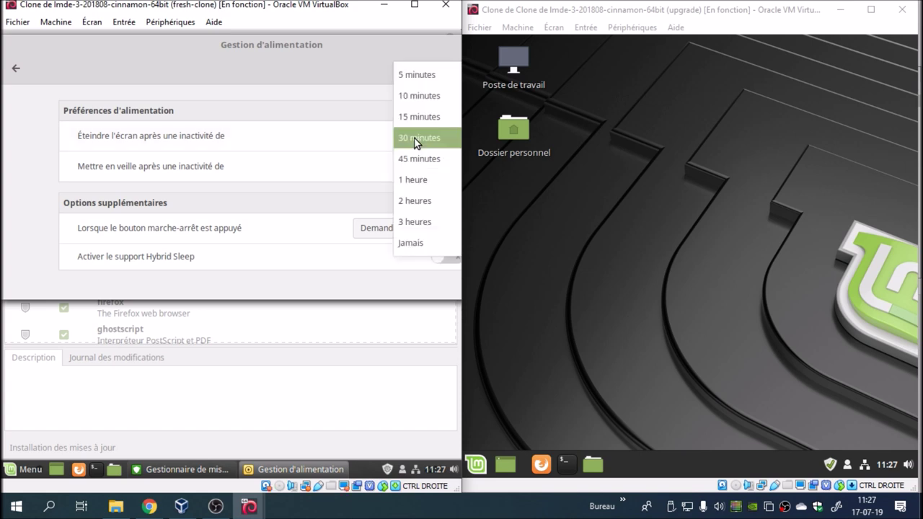
pyautogui.click(410, 243)
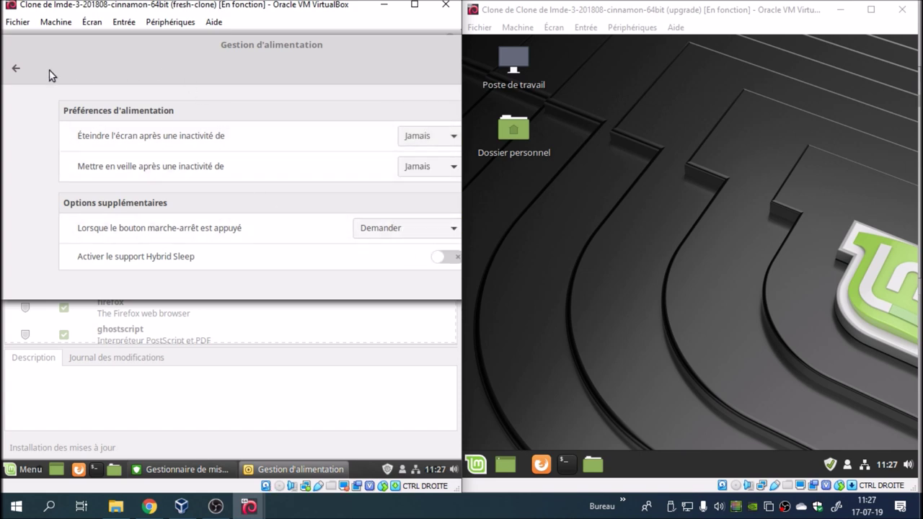
pyautogui.click(21, 69)
pyautogui.moveTo(304, 42); pyautogui.dragTo(229, 125)
pyautogui.click(401, 120)
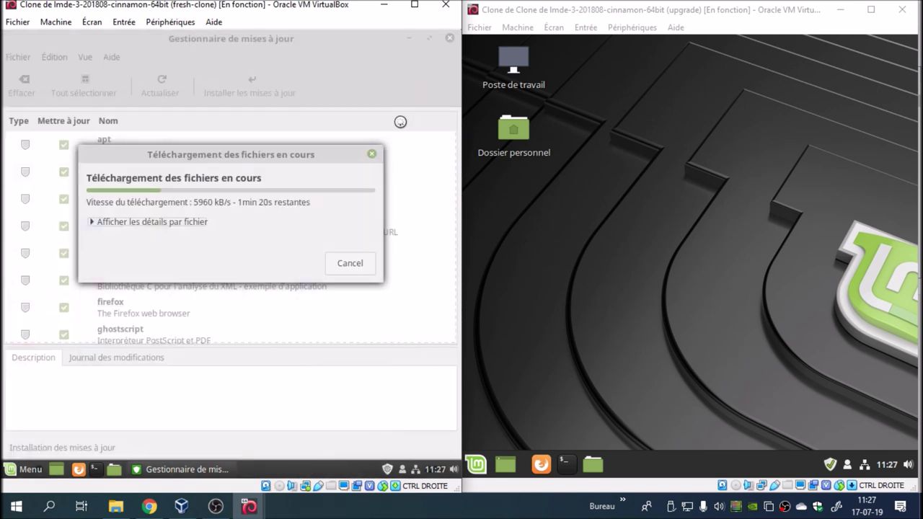
# Show the per-file details of the fresh-clone download and refresh the available updates in the upgrade machine's Update Manager.
pyautogui.click(200, 224)
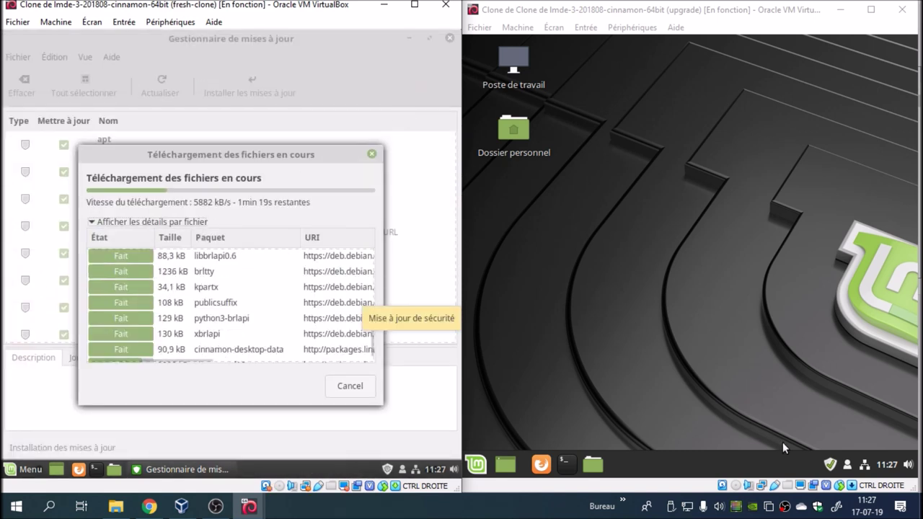
pyautogui.click(829, 467)
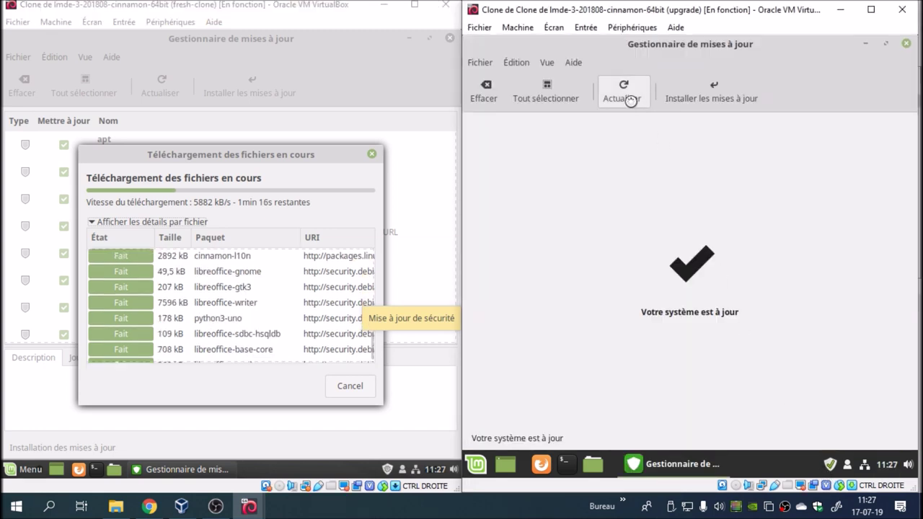
pyautogui.click(626, 95)
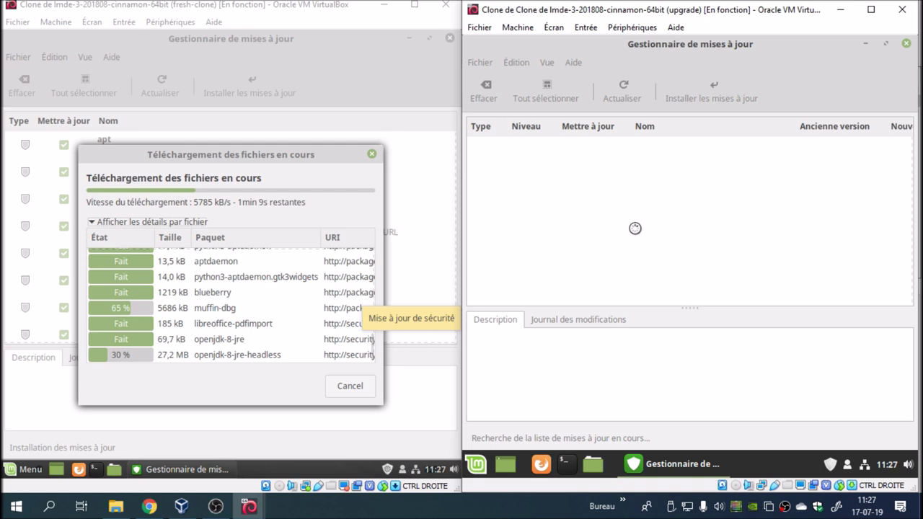
# In the upgrade machine's system settings, set the delay before the screensaver starts to Jamais.
pyautogui.click(476, 464)
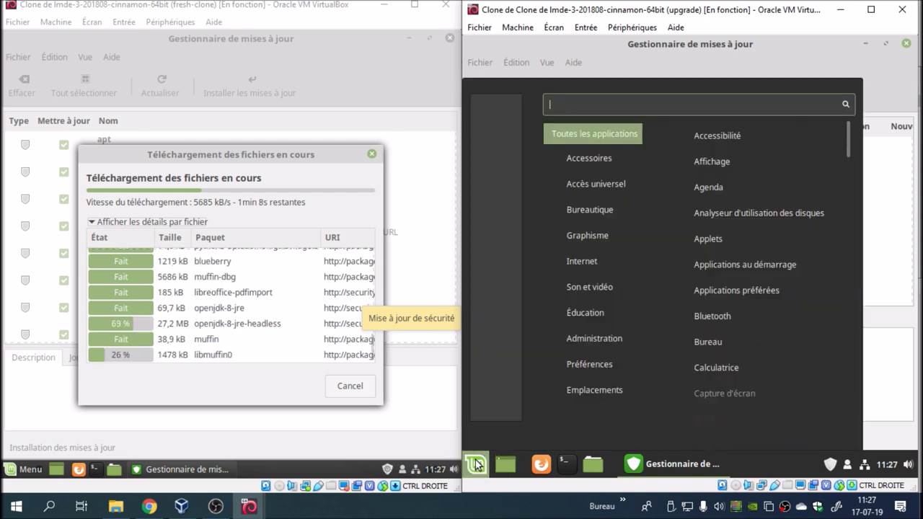
pyautogui.click(495, 193)
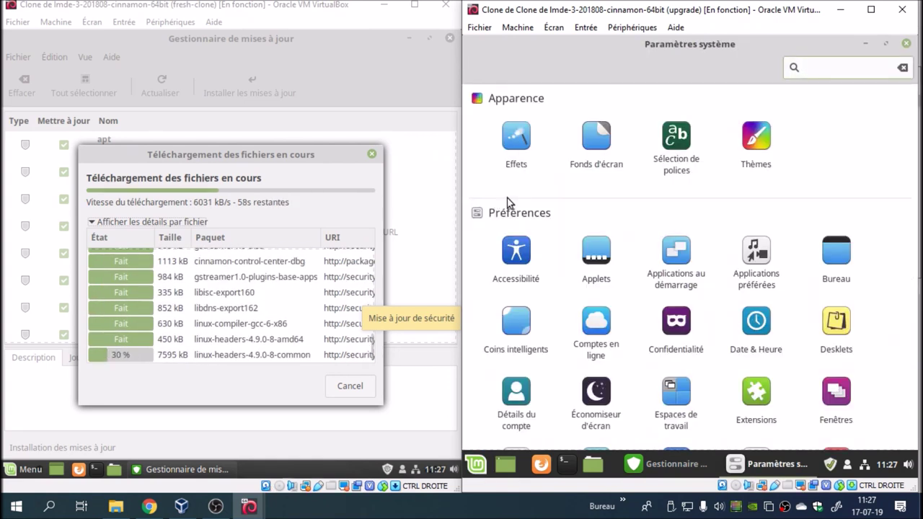
pyautogui.click(586, 396)
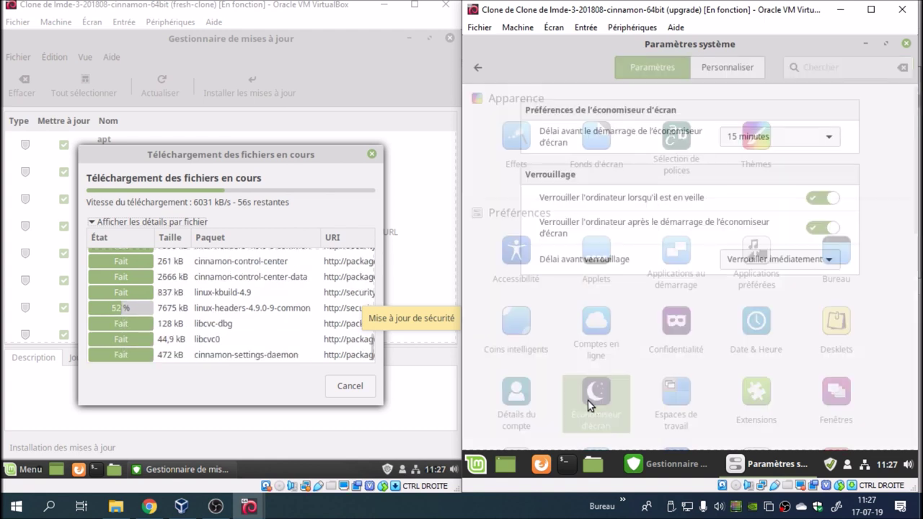
pyautogui.click(745, 143)
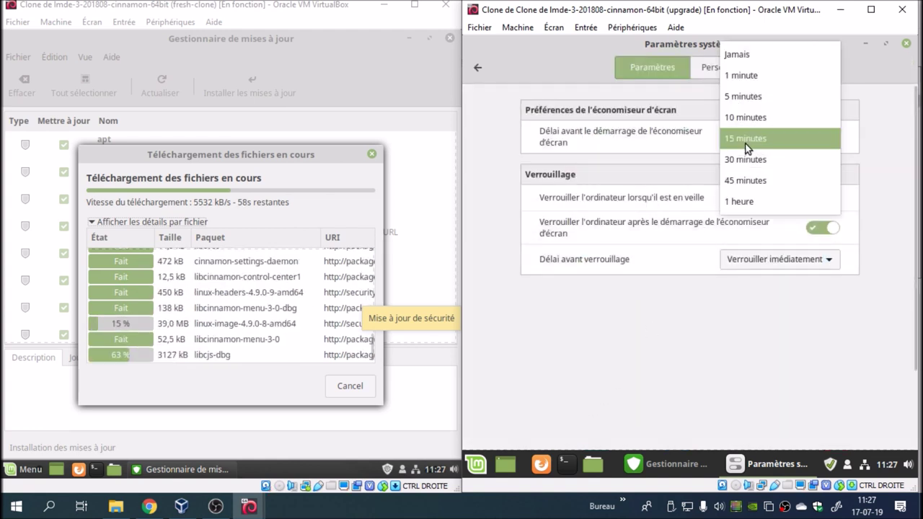
pyautogui.click(747, 58)
pyautogui.click(474, 69)
# In the upgrade machine's power management settings, set turning off the screen after inactivity to Jamais and close the system settings.
pyautogui.scroll(-5, 763, 351)
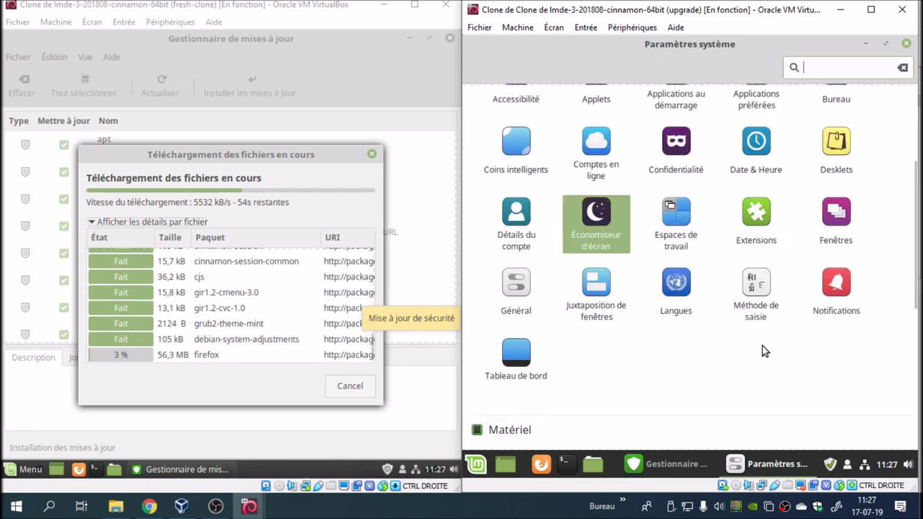
pyautogui.click(757, 382)
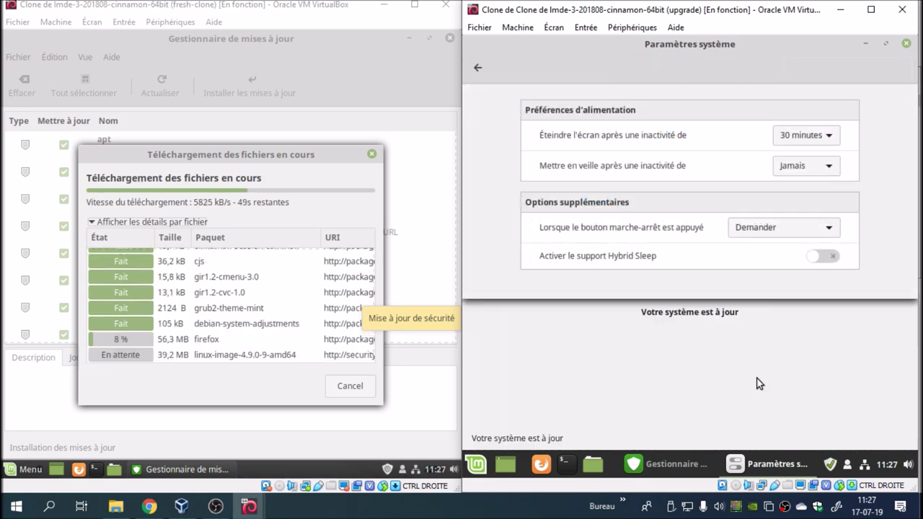
pyautogui.click(797, 134)
pyautogui.click(792, 242)
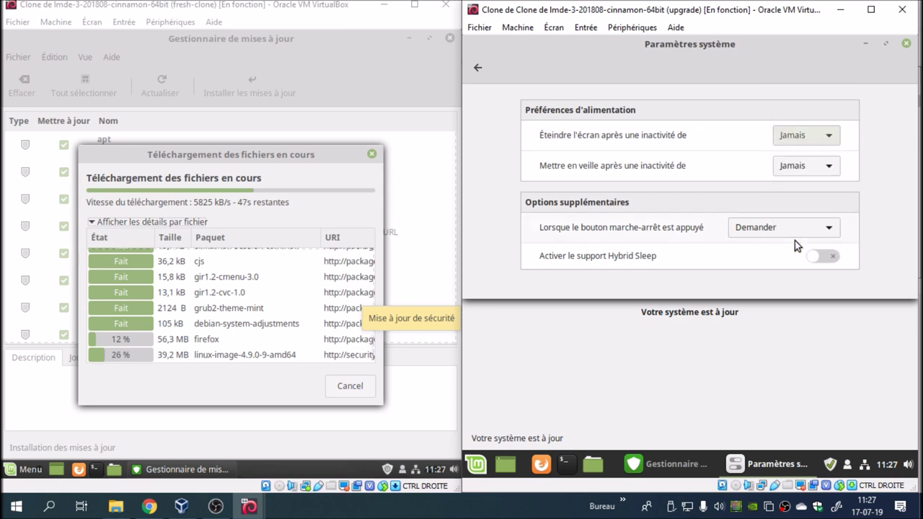
pyautogui.click(477, 67)
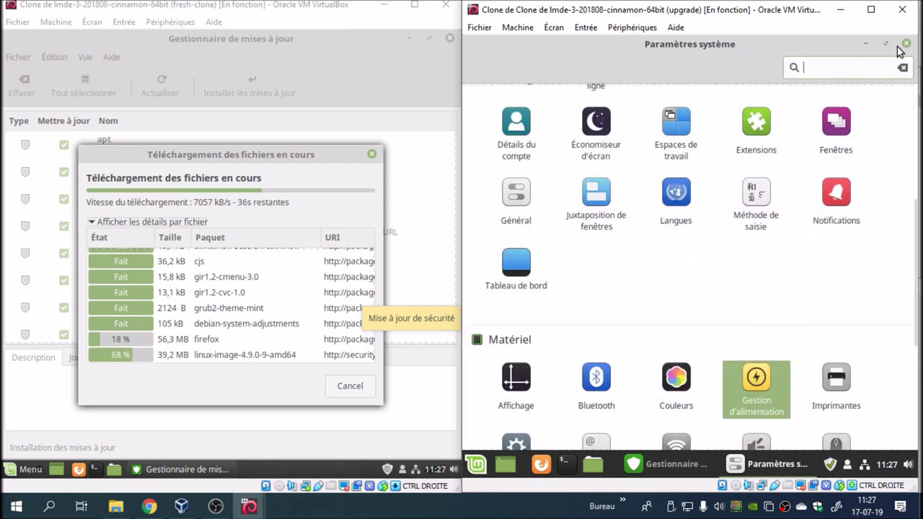
pyautogui.click(907, 43)
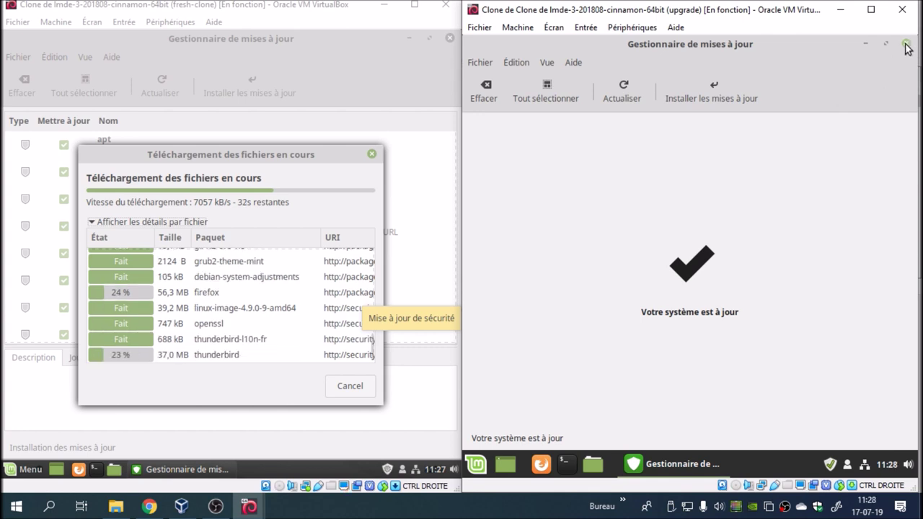
# Close the upgrade machine's Update Manager and open a maximized terminal there.
pyautogui.click(907, 45)
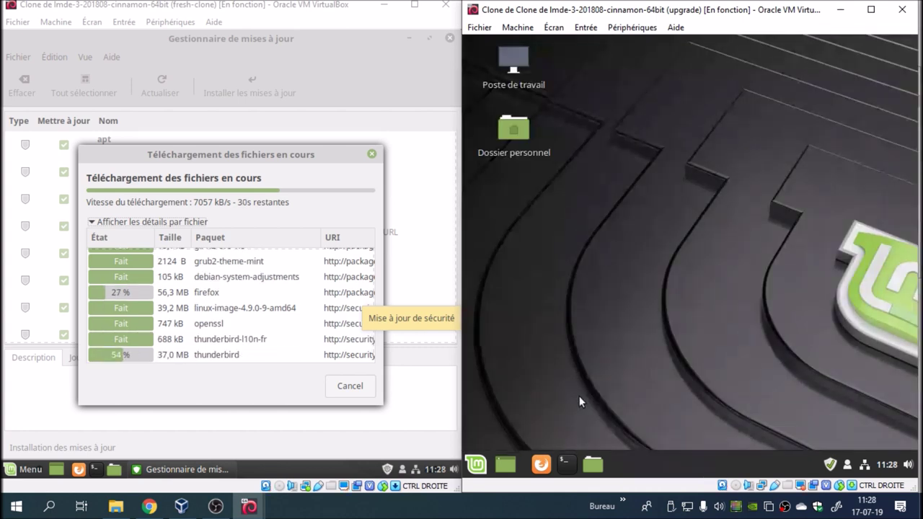
pyautogui.click(567, 462)
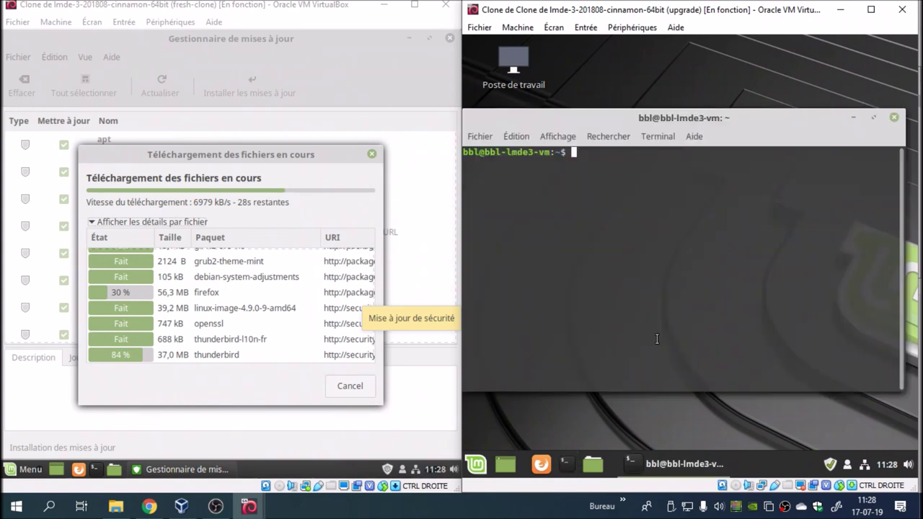
pyautogui.click(874, 117)
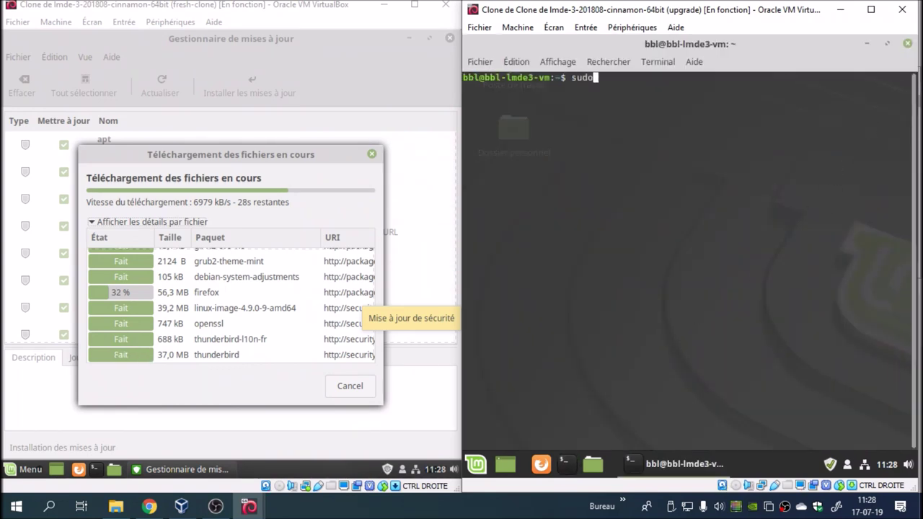
# Open /etc/apt/sources.list.d/official-package-repositories.list in nano with sudo, authenticating with the account password.
pyautogui.write('sudo nano /etc/apt/sources.list')
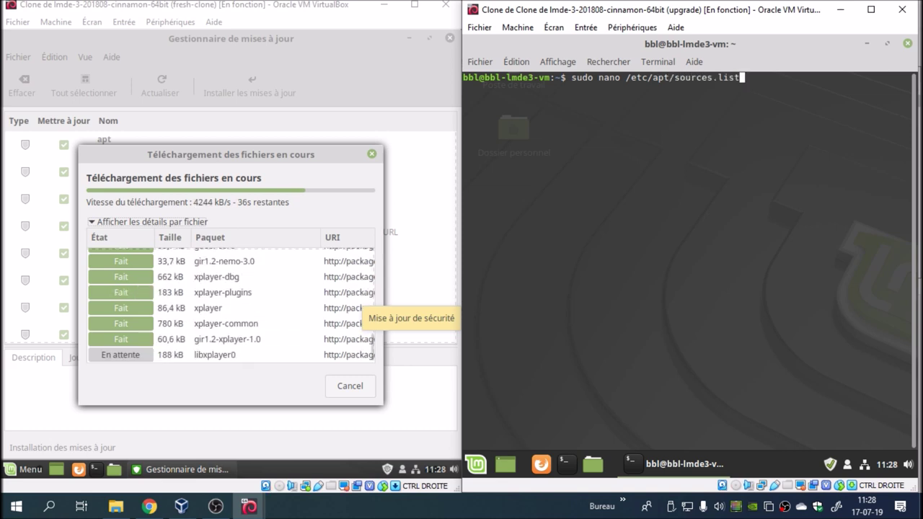
pyautogui.write('.d')
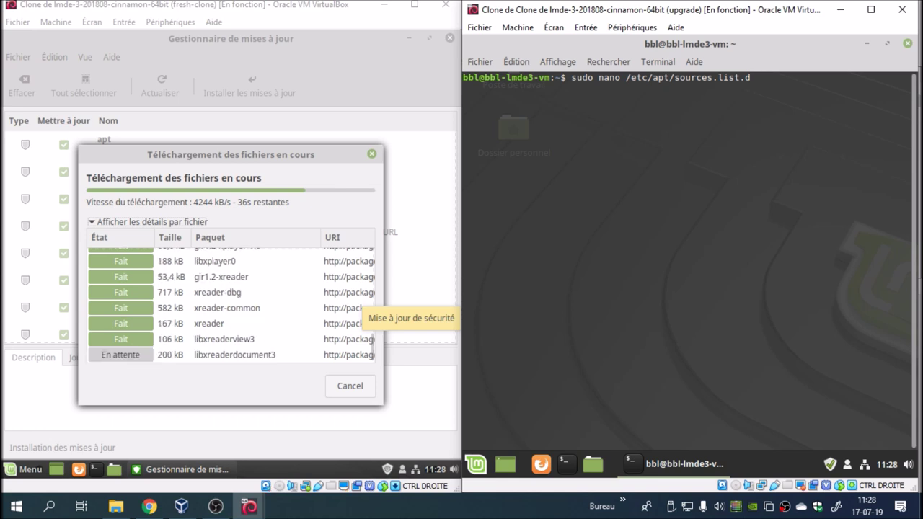
pyautogui.write('/')
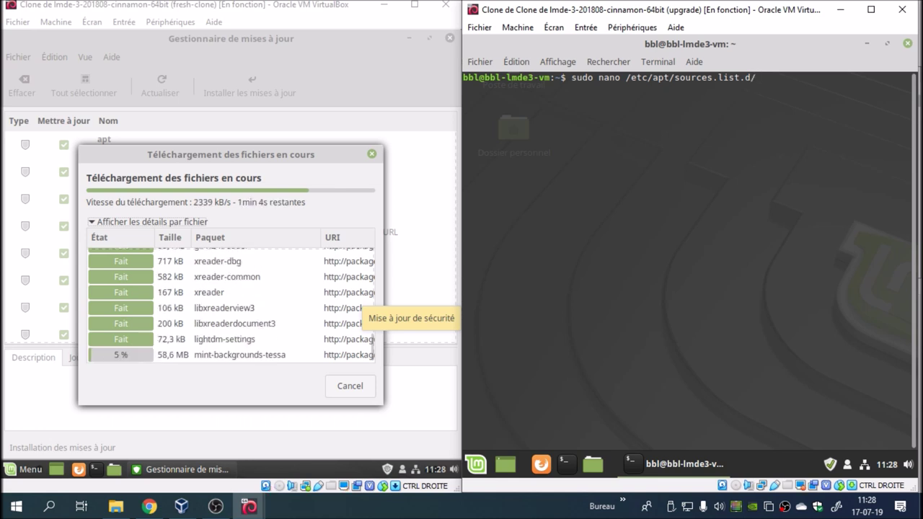
pyautogui.press('Tab')
pyautogui.press('Return')
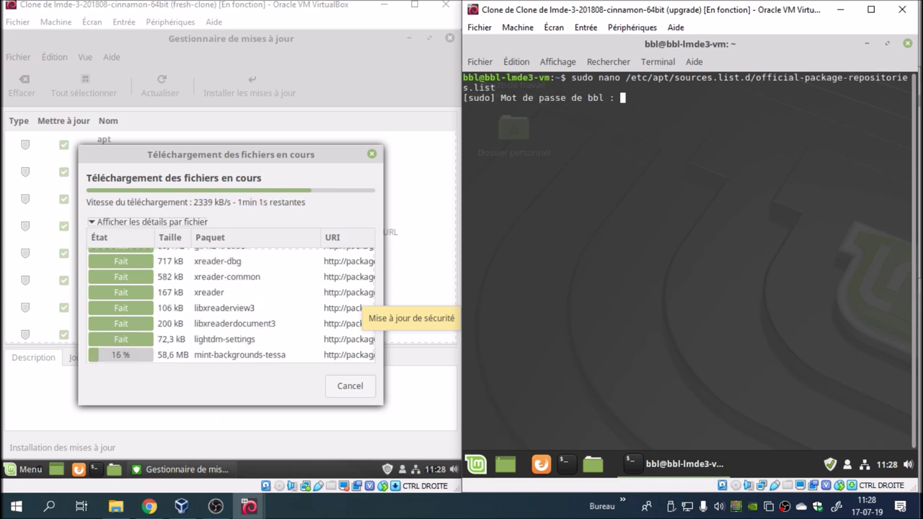
pyautogui.write('****')
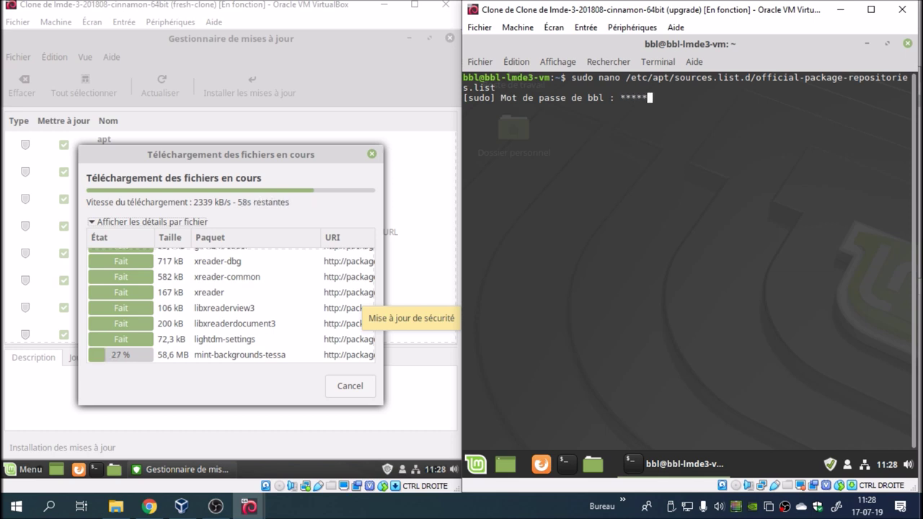
pyautogui.press('Return')
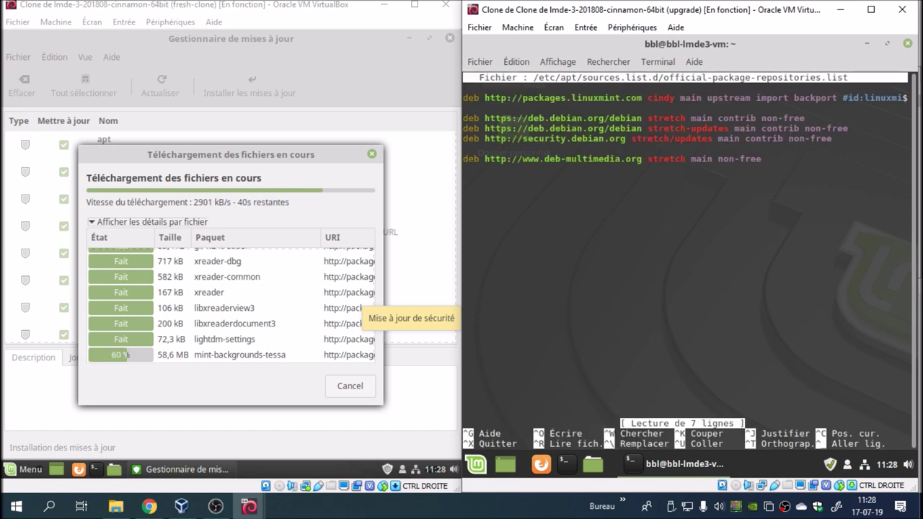
# Place the text cursor at the start of "stretch" in the first deb.debian.org repository line.
pyautogui.click(472, 118)
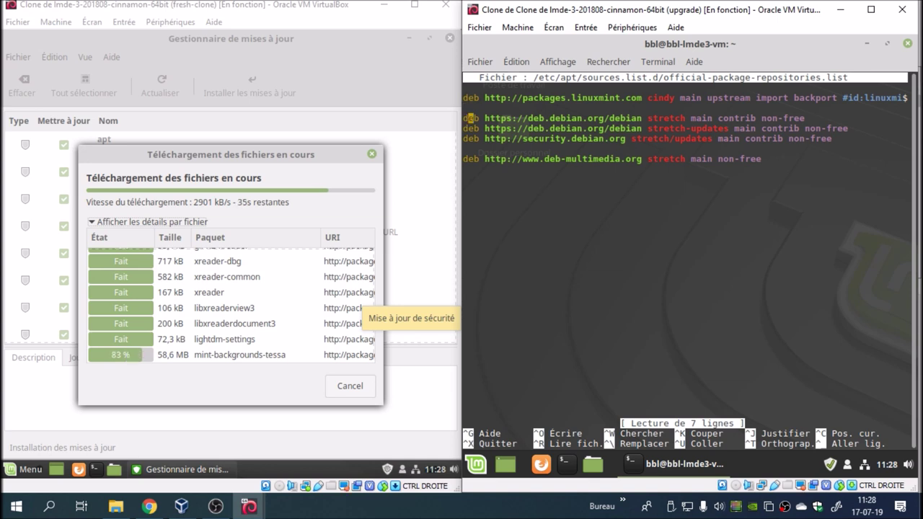
pyautogui.press('Right')
pyautogui.press('Right')
pyautogui.press('Right')
pyautogui.press('Right')
pyautogui.press('Right')
pyautogui.press('Right')
pyautogui.press('Right')
pyautogui.press('Right')
pyautogui.press('Right')
pyautogui.press('Right')
pyautogui.press('Right')
pyautogui.press('Right')
pyautogui.press('Right')
pyautogui.press('Right')
pyautogui.press('Right')
pyautogui.press('Right')
pyautogui.press('Right')
pyautogui.press('Right')
pyautogui.press('Right')
pyautogui.press('Right')
pyautogui.press('Right')
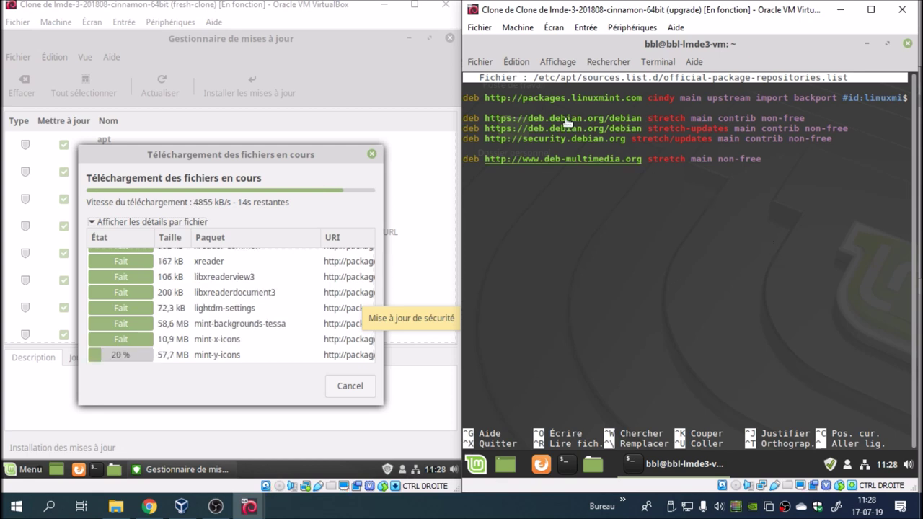
pyautogui.click(517, 62)
pyautogui.click(516, 62)
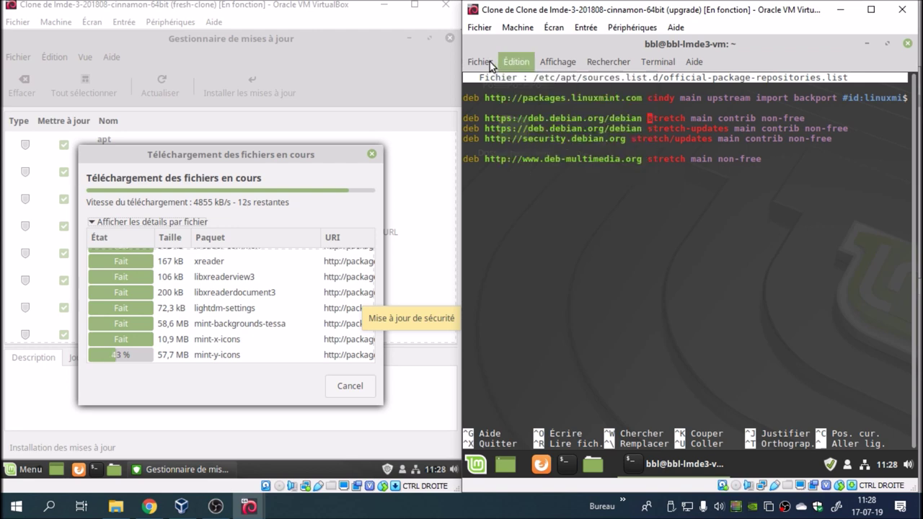
pyautogui.click(489, 61)
pyautogui.moveTo(519, 65)
pyautogui.click(615, 61)
pyautogui.click(619, 85)
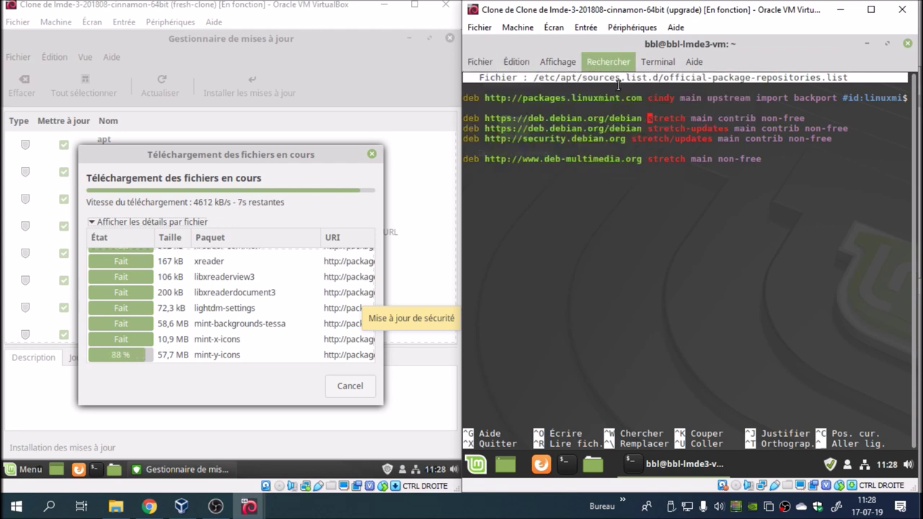
pyautogui.click(648, 232)
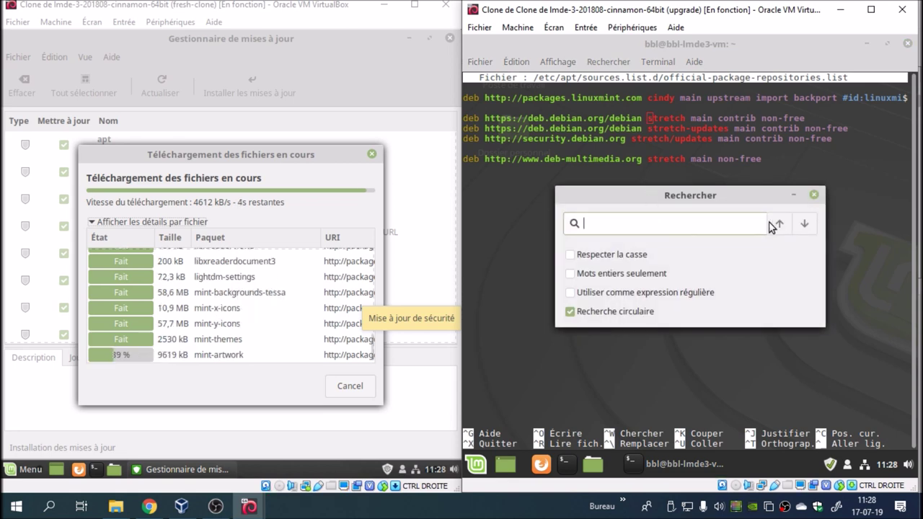
pyautogui.click(815, 192)
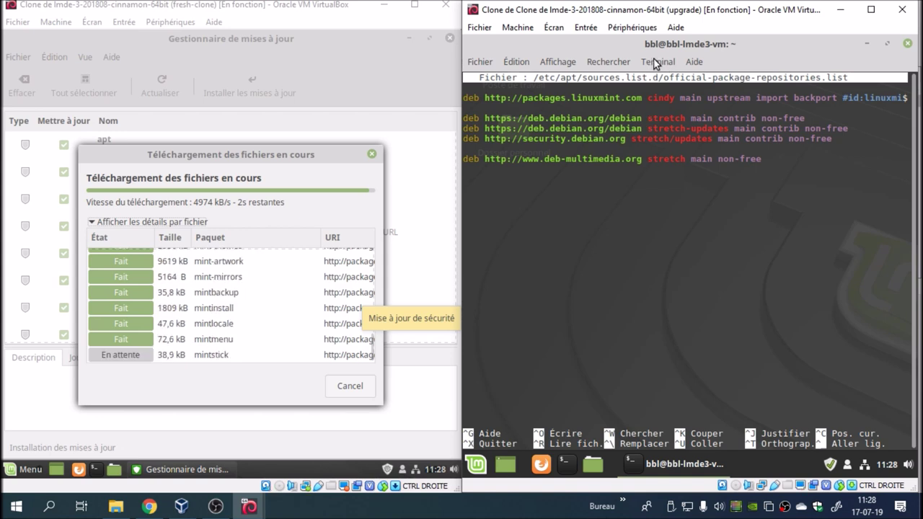
pyautogui.click(653, 62)
pyautogui.click(623, 64)
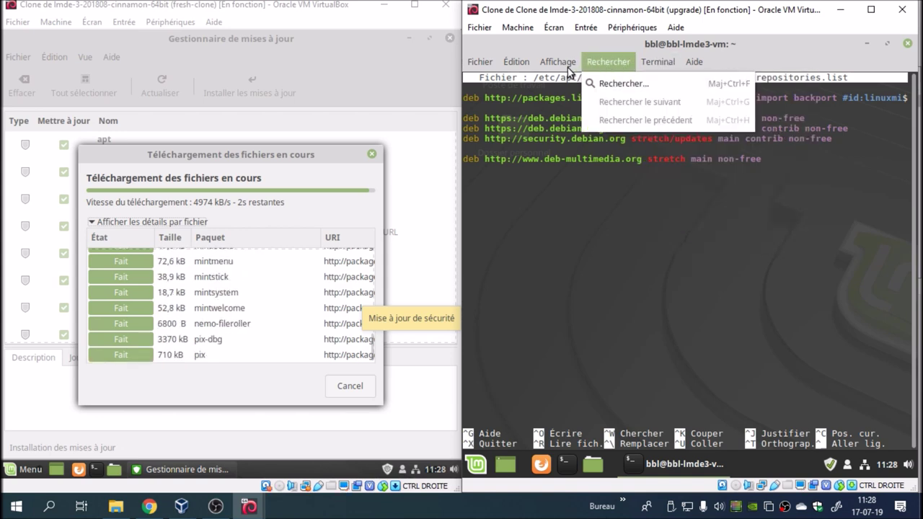
pyautogui.click(516, 68)
pyautogui.click(516, 63)
pyautogui.click(516, 63)
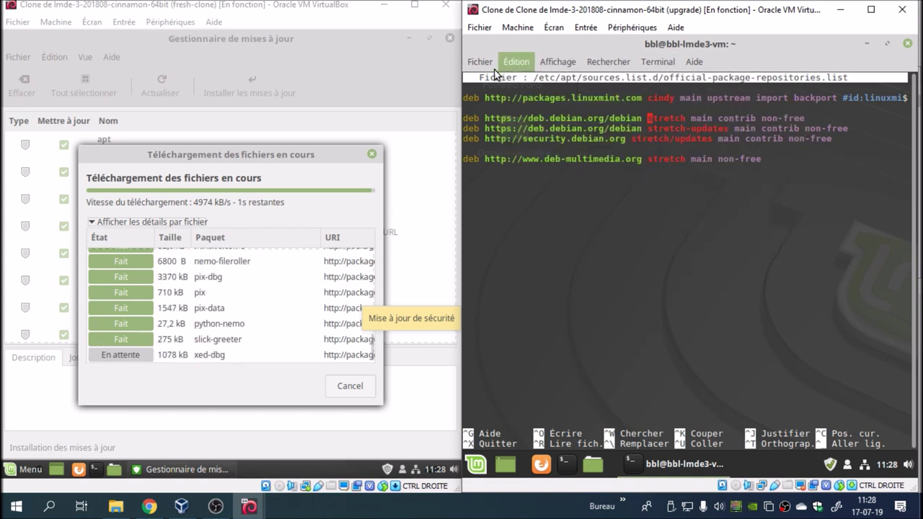
pyautogui.click(480, 62)
pyautogui.click(661, 121)
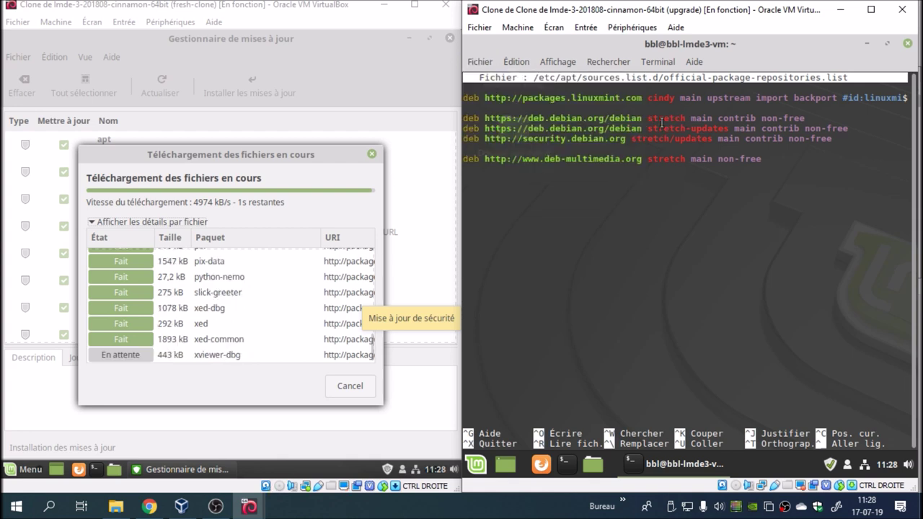
# Replace "stretch" with "buster" in the first deb.debian.org repository line.
pyautogui.write('buster')
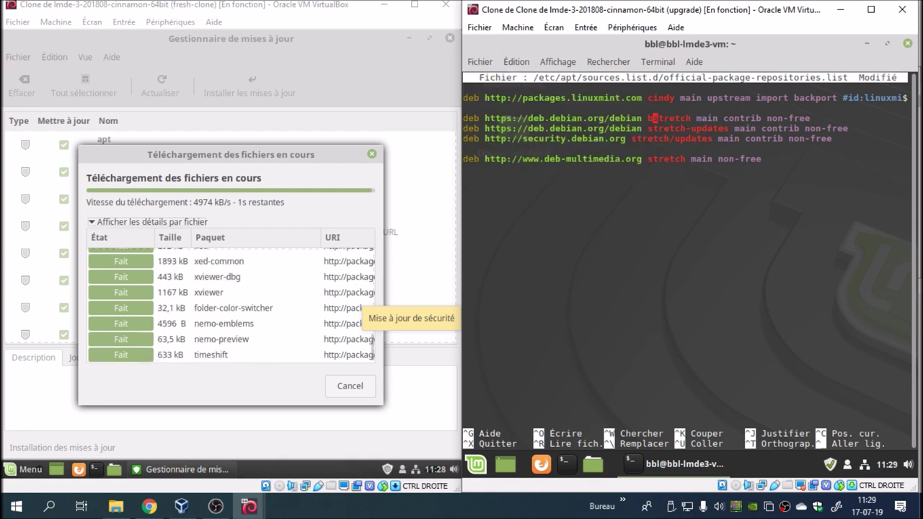
pyautogui.press('Delete')
pyautogui.press('Delete')
pyautogui.press('Delete')
pyautogui.press('Delete')
pyautogui.press('Delete')
pyautogui.press('Delete')
pyautogui.press('Delete')
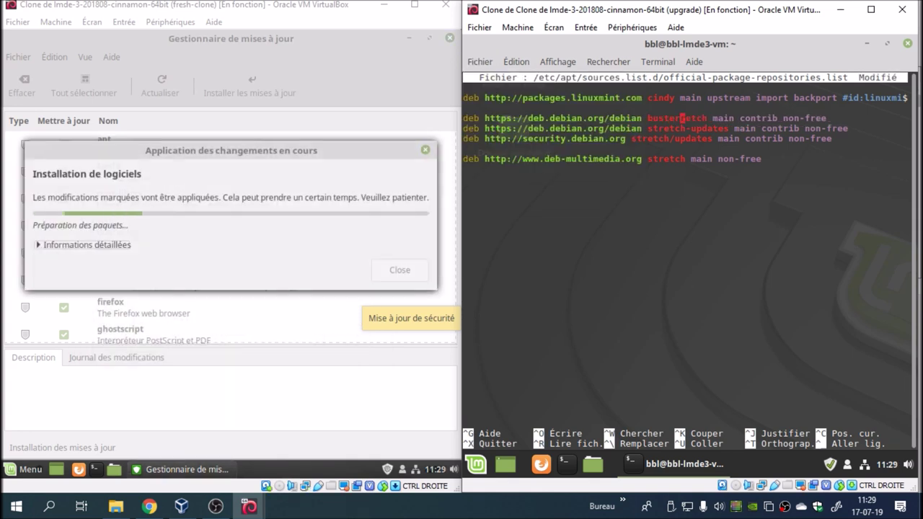
pyautogui.press('Delete')
# Change "stretch-updates" to "buster-updates" in the second deb.debian.org repository line.
pyautogui.press('Down')
pyautogui.press('Left')
pyautogui.press('Left')
pyautogui.press('Left')
pyautogui.press('Left')
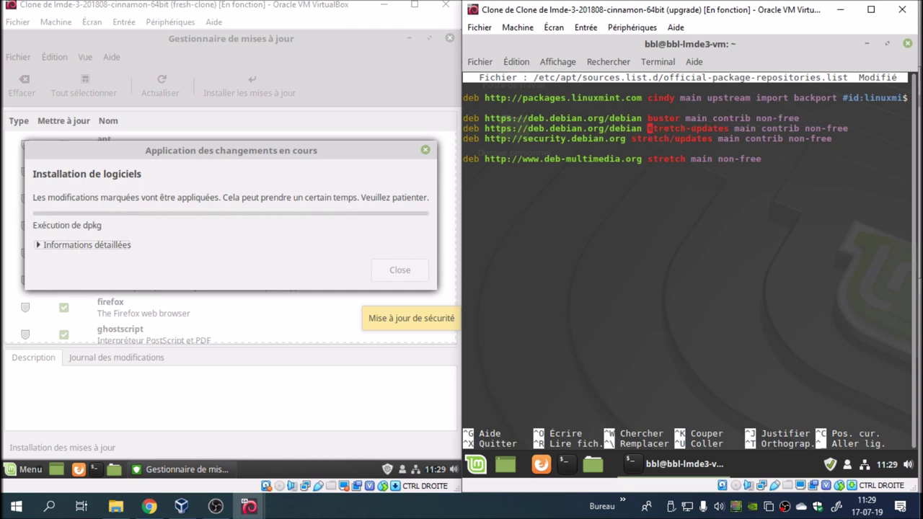
pyautogui.press('Left')
pyautogui.press('Left')
pyautogui.write('buster')
pyautogui.press('Delete')
pyautogui.press('Delete')
pyautogui.press('Delete')
pyautogui.press('Delete')
pyautogui.press('Delete')
pyautogui.press('Delete')
pyautogui.press('Delete')
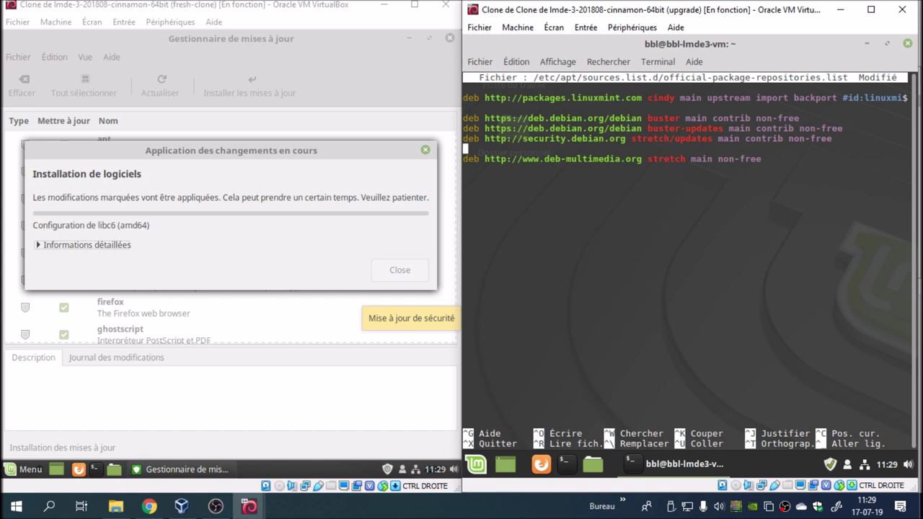
# Change "stretch/updates" to "buster/updates" in the security.debian.org repository line.
pyautogui.press('Up')
pyautogui.press('Up')
pyautogui.press('Up')
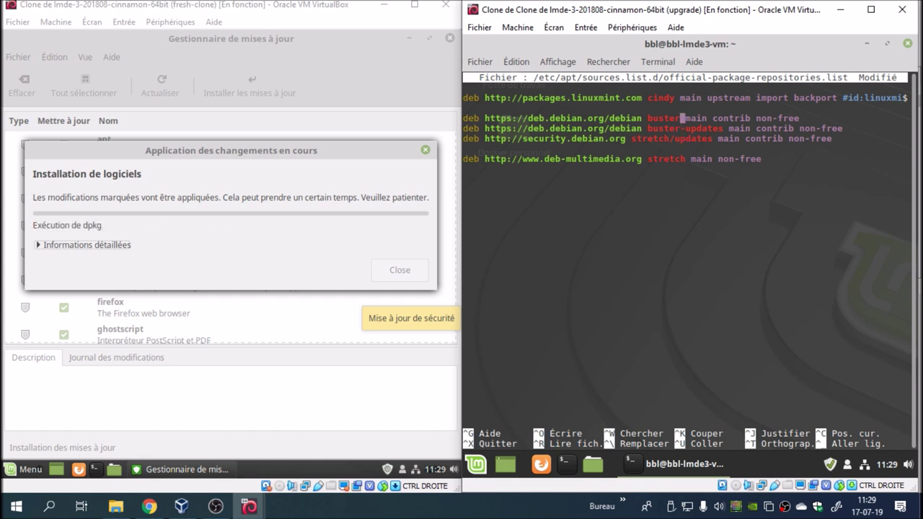
pyautogui.press('Down')
pyautogui.press('Down')
pyautogui.press('Down')
pyautogui.press('Down')
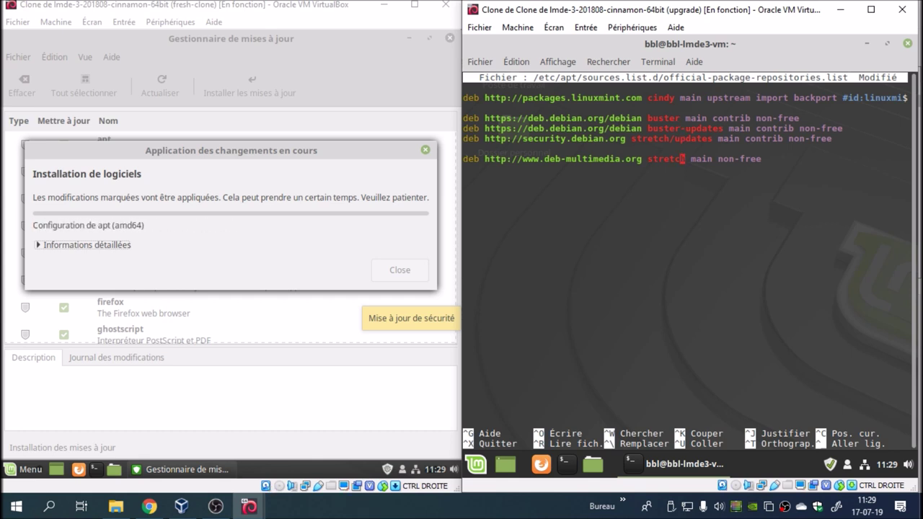
pyautogui.press('Up')
pyautogui.press('Left')
pyautogui.press('Left')
pyautogui.press('BackSpace')
pyautogui.press('BackSpace')
pyautogui.press('BackSpace')
pyautogui.press('BackSpace')
pyautogui.press('BackSpace')
pyautogui.press('BackSpace')
pyautogui.press('BackSpace')
pyautogui.write('bu')
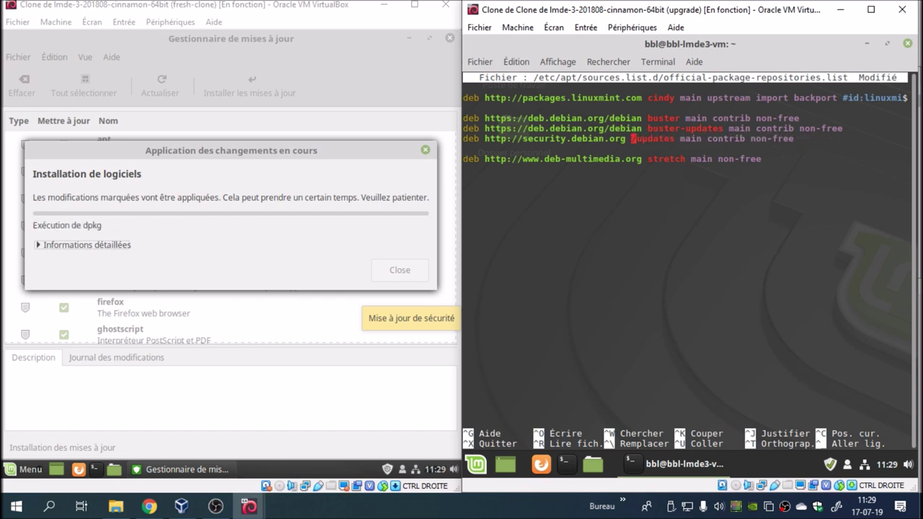
pyautogui.write('ster')
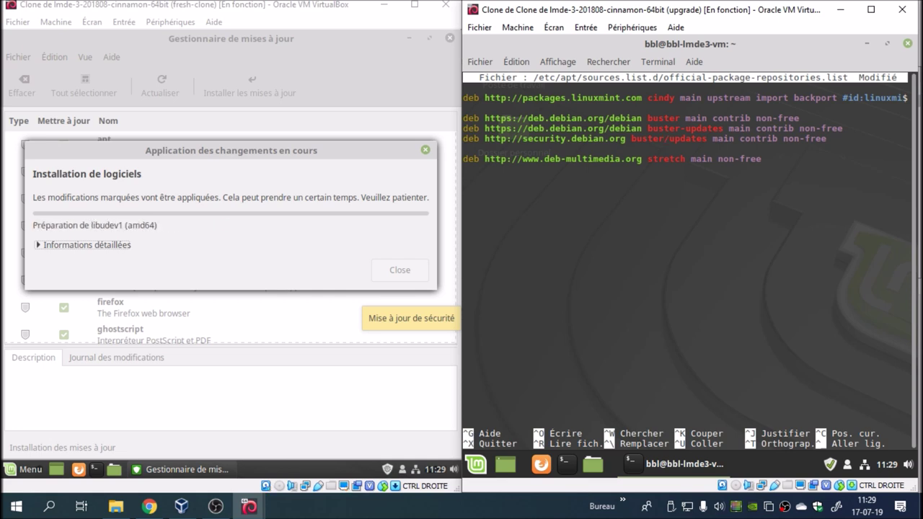
pyautogui.press('Left')
pyautogui.press('Left')
pyautogui.press('Left')
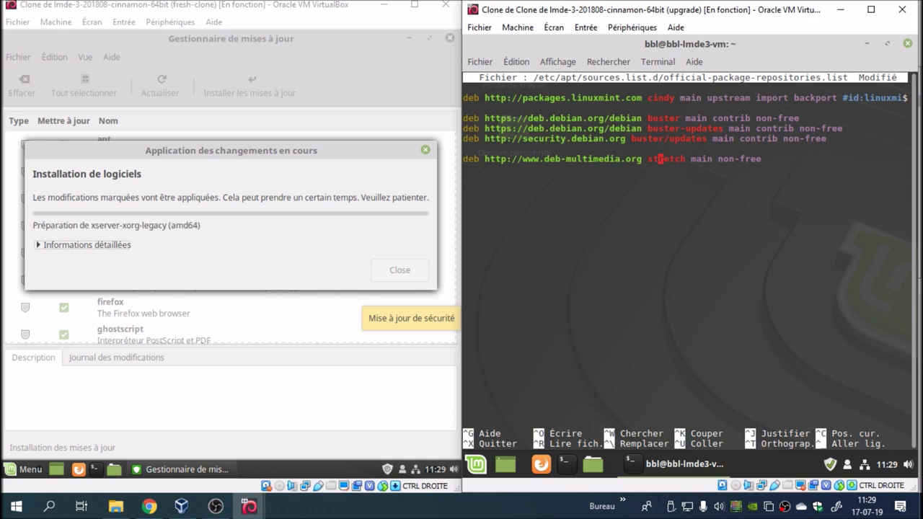
pyautogui.write('bus')
pyautogui.press('Delete')
pyautogui.press('Delete')
pyautogui.press('Delete')
pyautogui.press('Delete')
pyautogui.press('Delete')
pyautogui.press('Delete')
pyautogui.press('Delete')
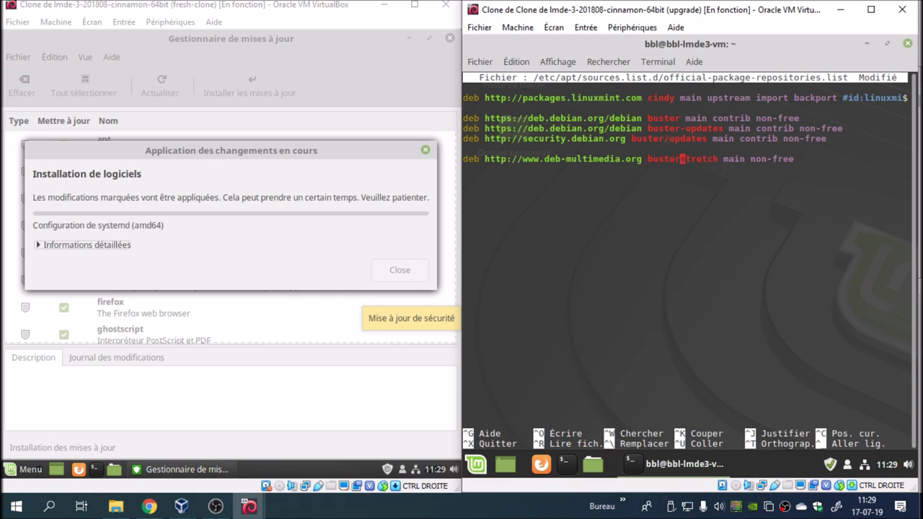
pyautogui.write('ter')
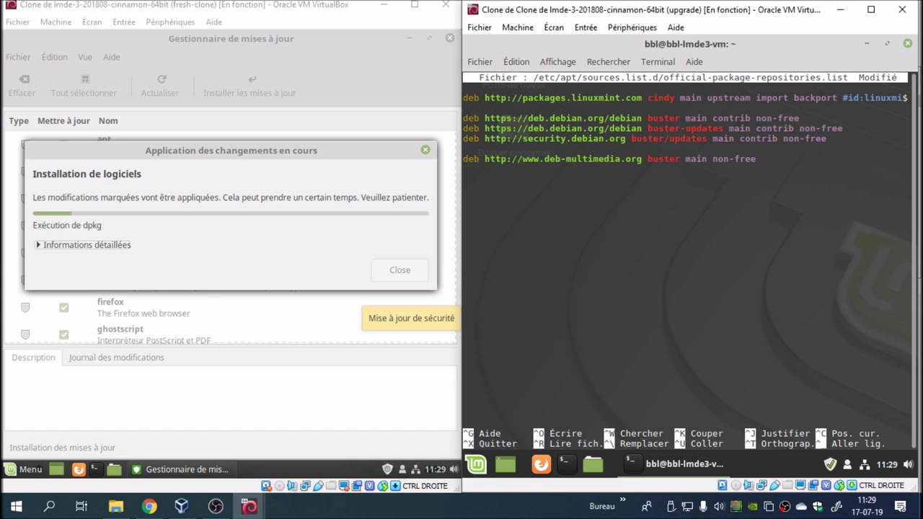
# Save the modified repository list under its existing name, exit nano and close the terminal.
pyautogui.hotkey('ctrl', 'x')
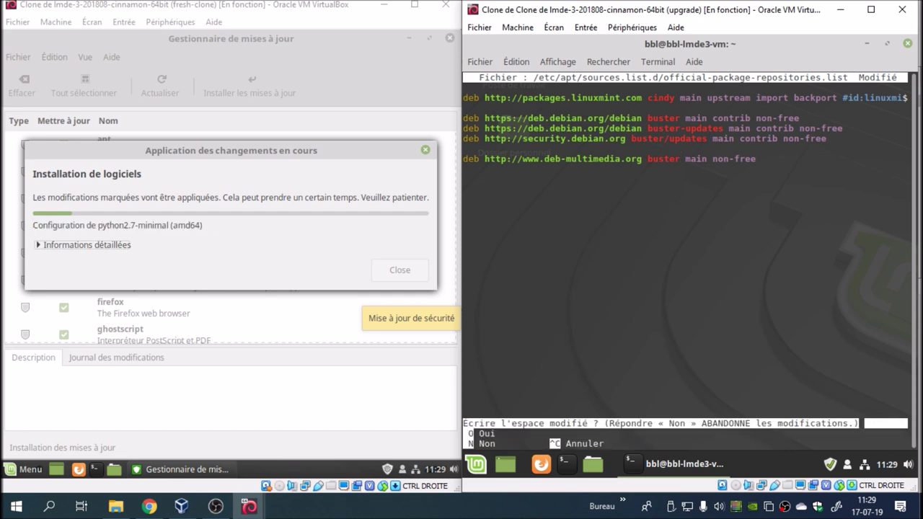
pyautogui.press('o')
pyautogui.press('Return')
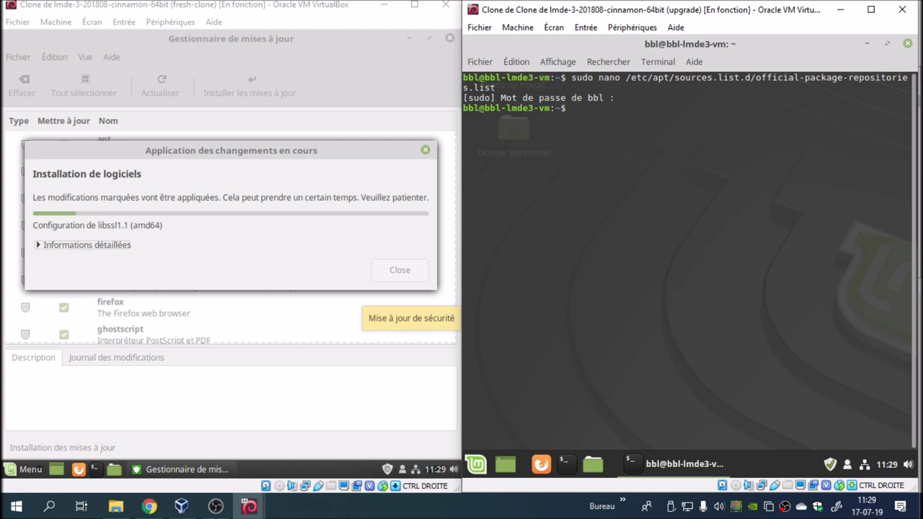
pyautogui.click(908, 45)
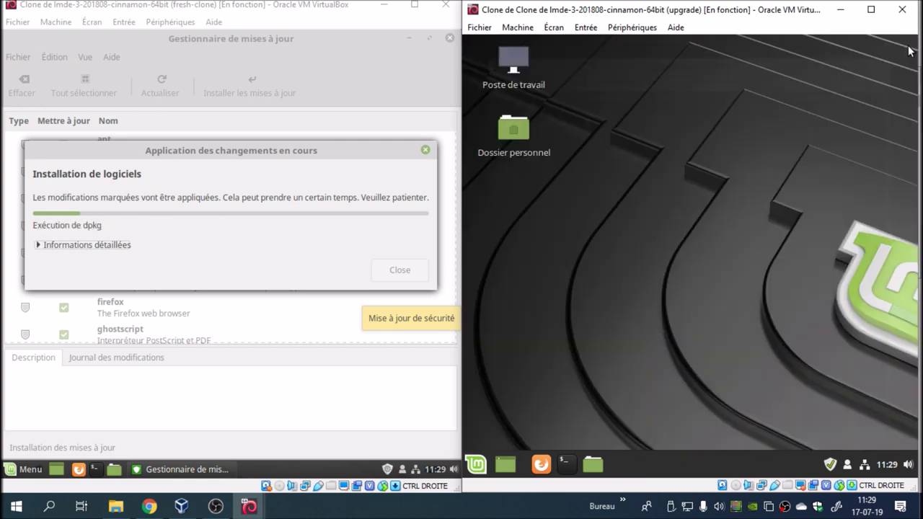
# Refresh the available updates in the upgrade machine's Update Manager and show the per-file details of the package information download.
pyautogui.click(834, 459)
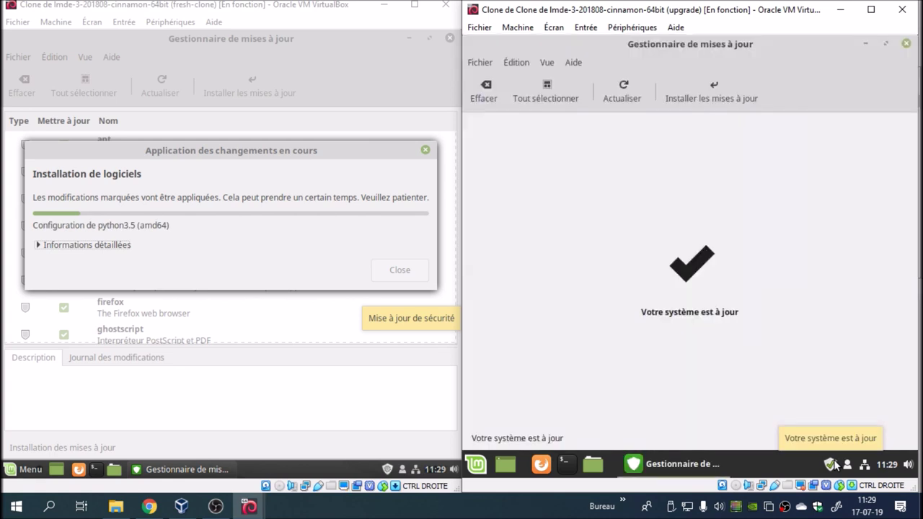
pyautogui.click(614, 99)
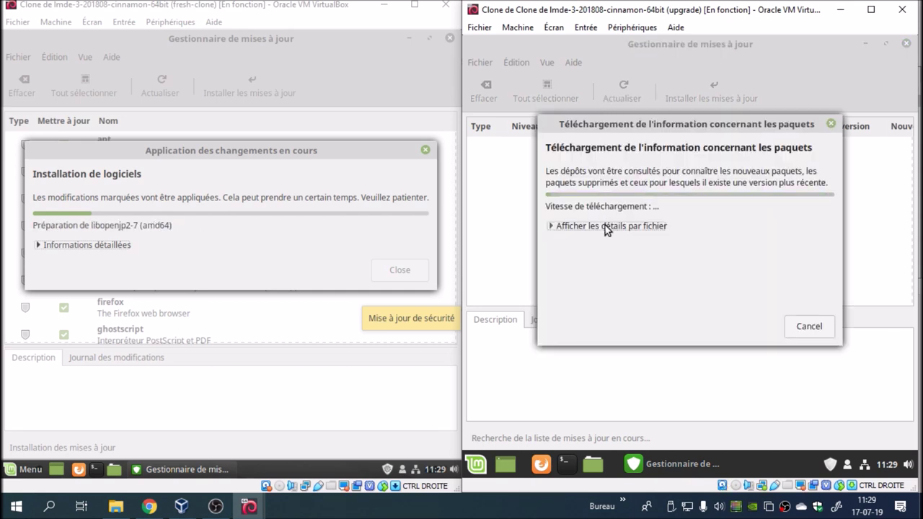
pyautogui.click(606, 225)
pyautogui.moveTo(627, 96); pyautogui.dragTo(636, 62)
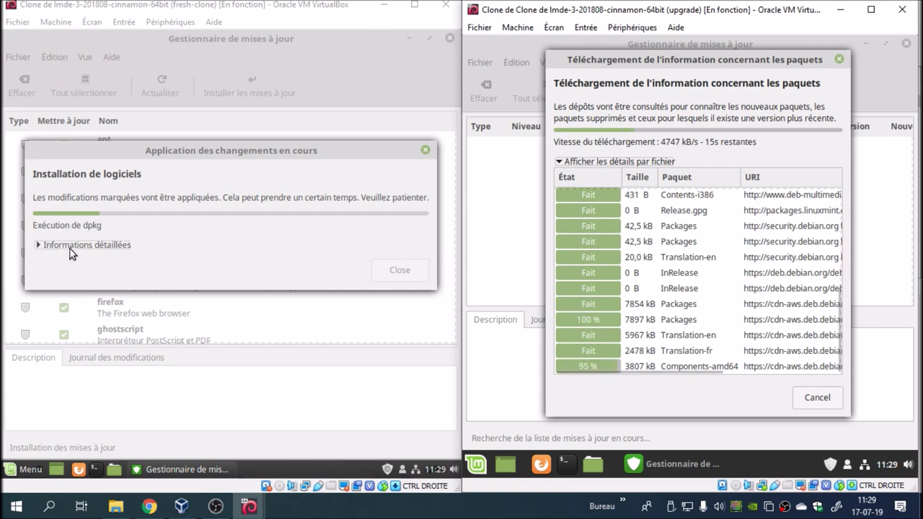
# Show the detailed information of the software installation on the fresh-clone machine and move its progress dialog higher.
pyautogui.click(70, 247)
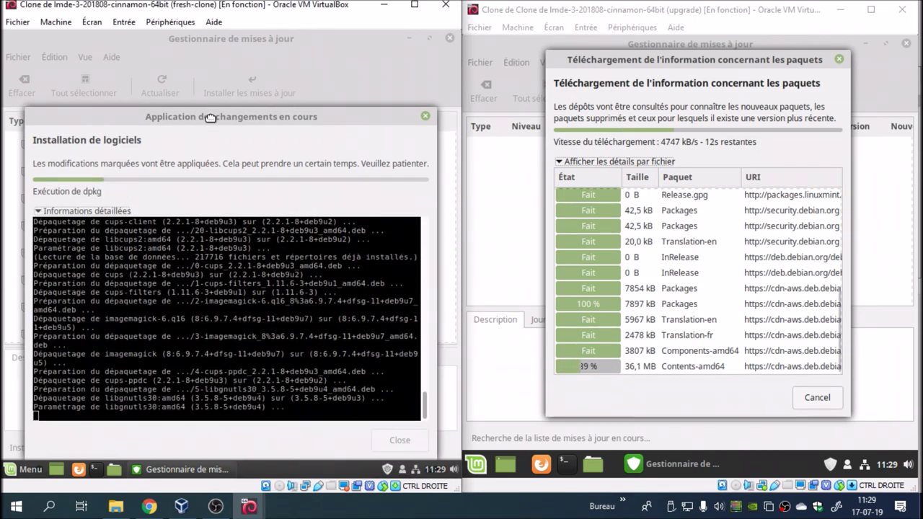
pyautogui.moveTo(209, 123); pyautogui.dragTo(208, 97)
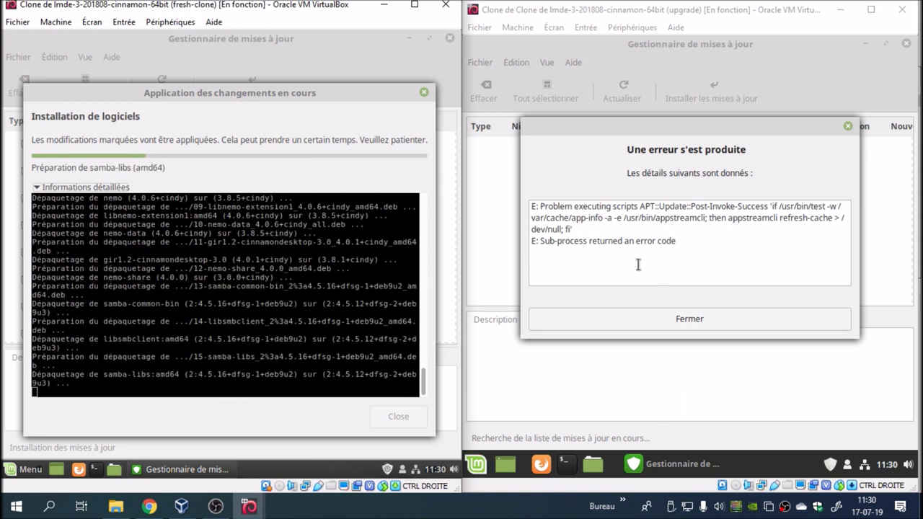
# Dismiss the error dialog on the upgrade machine and look through the visible-column options of its Update Manager.
pyautogui.click(668, 321)
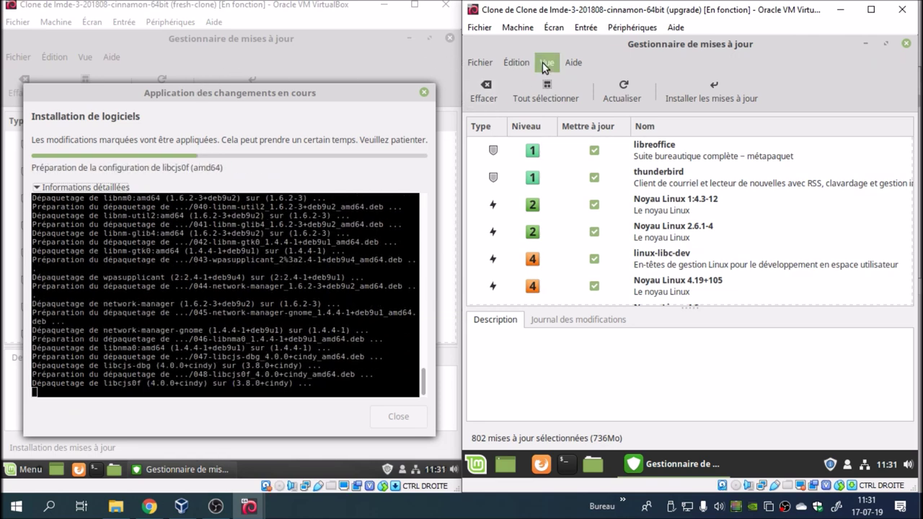
pyautogui.click(543, 63)
pyautogui.moveTo(563, 87)
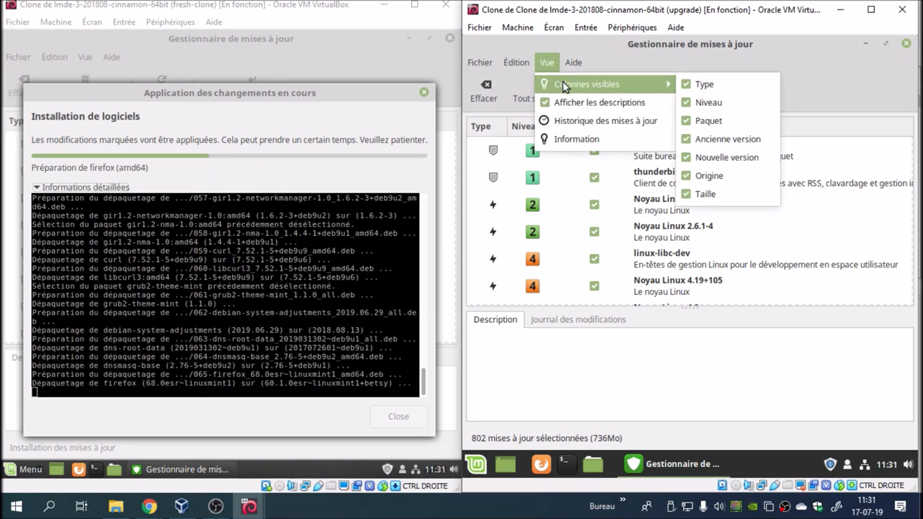
pyautogui.click(818, 49)
pyautogui.click(622, 91)
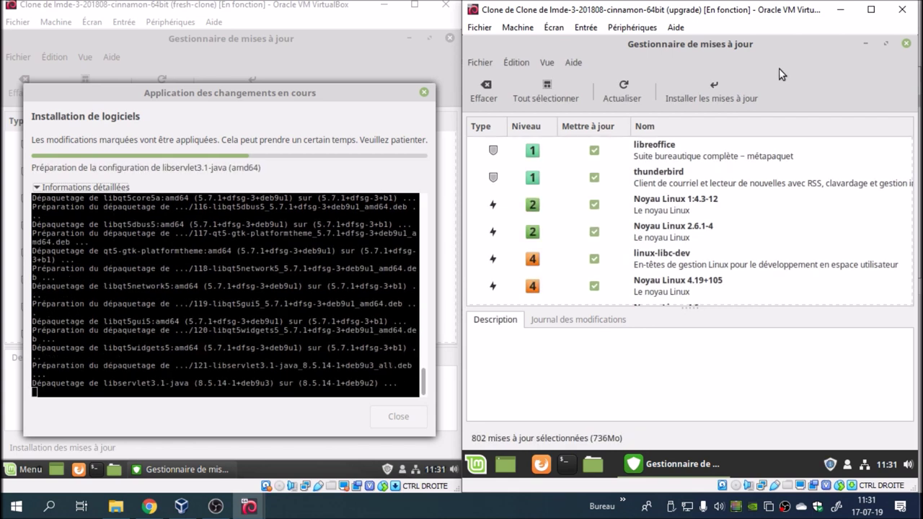
# Start installing all selected updates on the upgrade machine and review the packages to remove and to install.
pyautogui.click(720, 93)
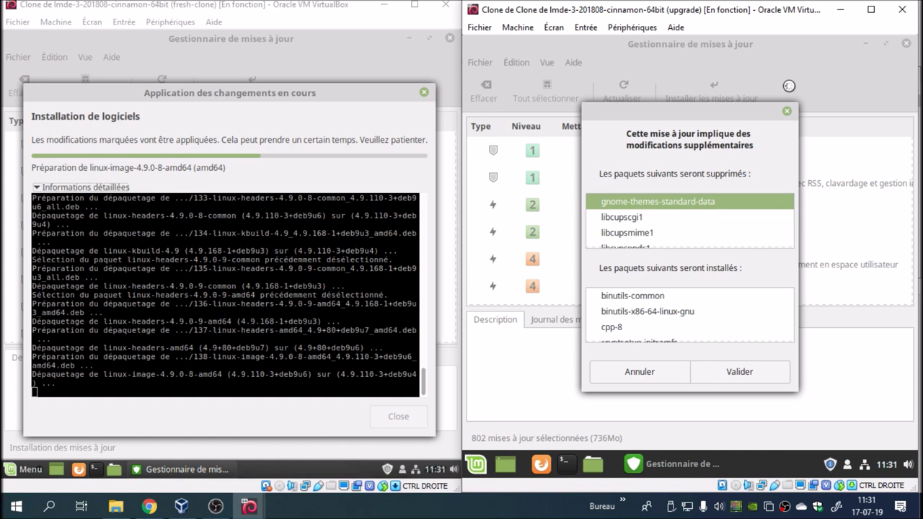
pyautogui.moveTo(766, 114); pyautogui.dragTo(770, 88)
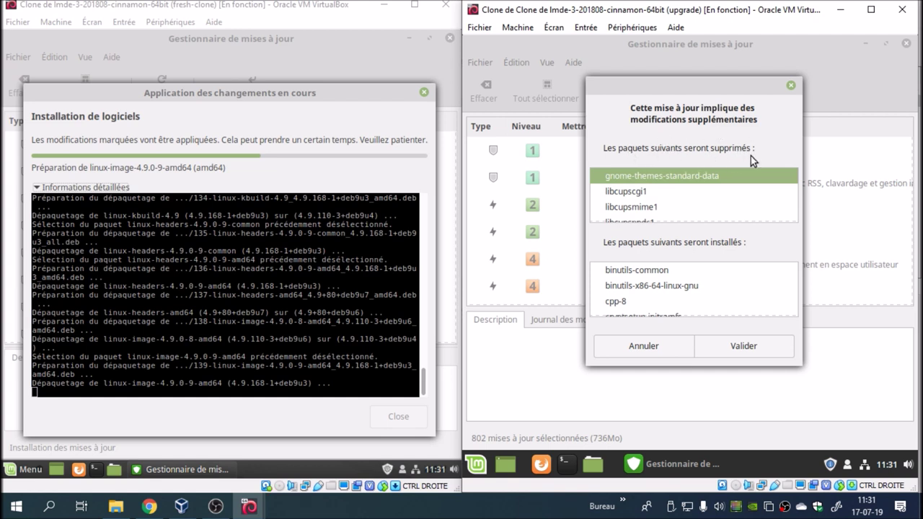
pyautogui.moveTo(797, 183); pyautogui.dragTo(799, 215)
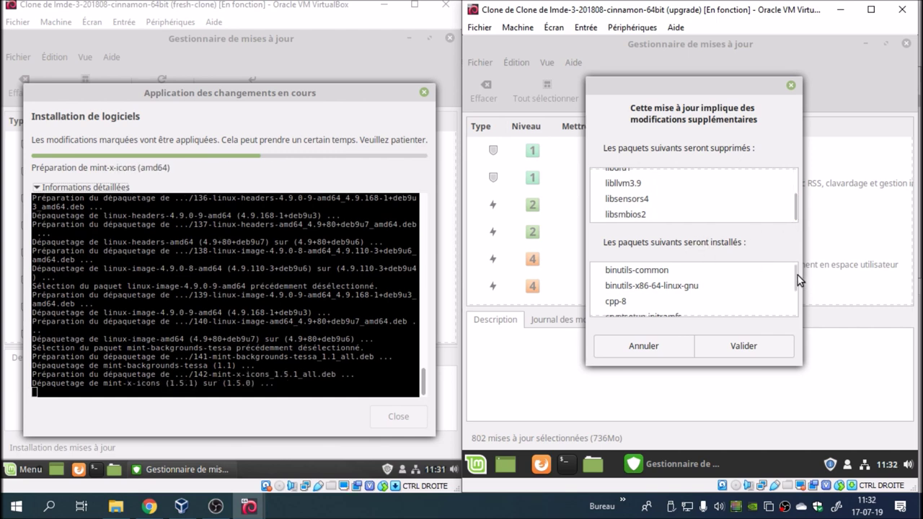
pyautogui.moveTo(796, 275); pyautogui.dragTo(798, 319)
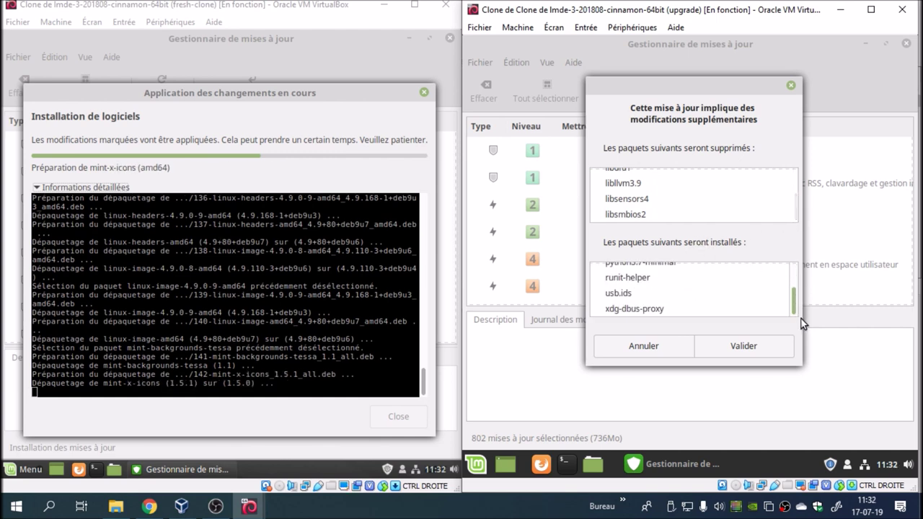
# Accept the additional package changes, authenticate with the account password and show the per-file download details.
pyautogui.click(775, 347)
pyautogui.write('******')
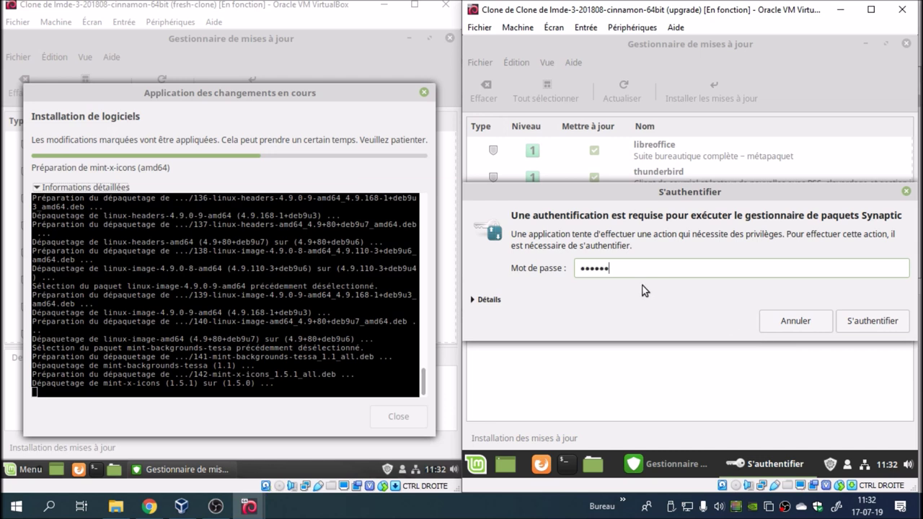
pyautogui.press('Return')
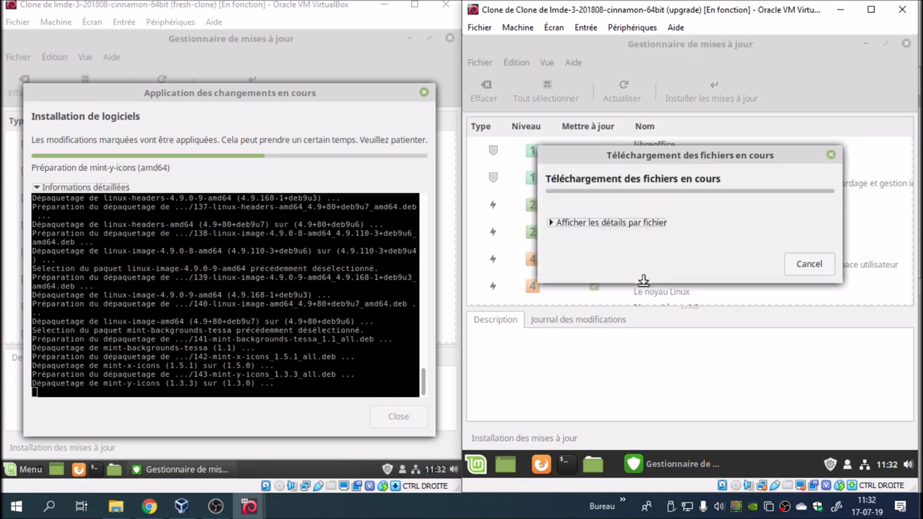
pyautogui.click(588, 225)
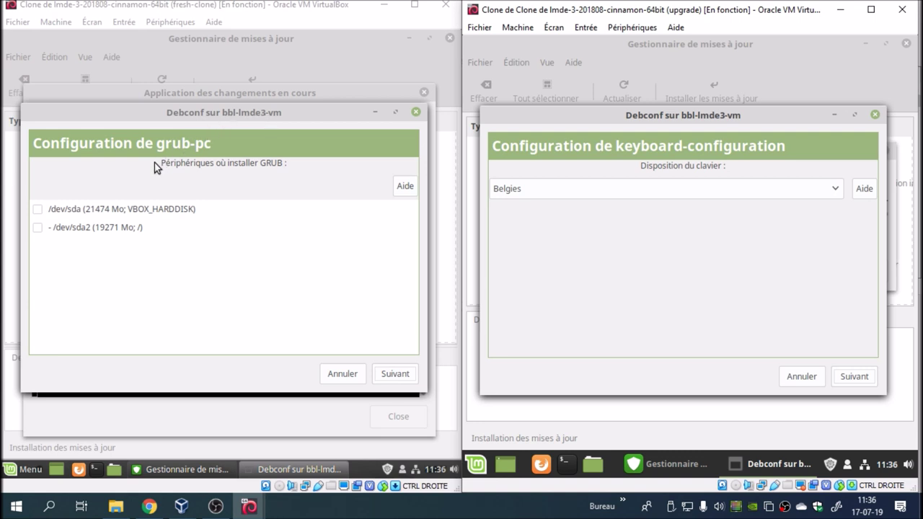
# Select both /dev/sda and /dev/sda2 as GRUB install devices on the fresh-clone machine and continue the configuration.
pyautogui.click(37, 210)
pyautogui.click(37, 227)
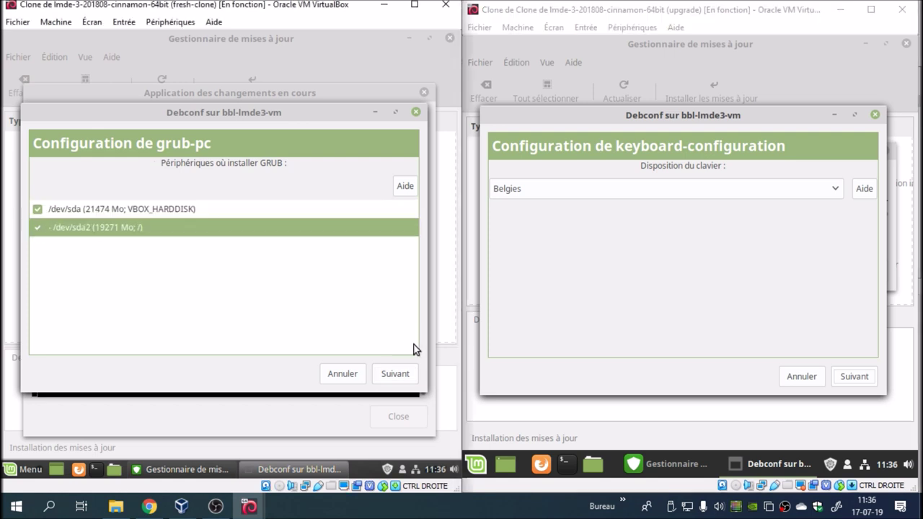
pyautogui.click(395, 374)
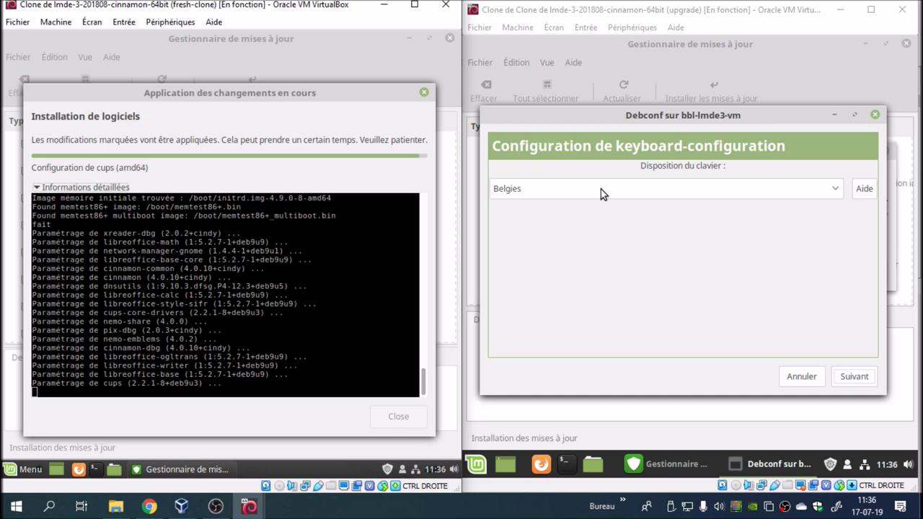
# Accept the Belgies keyboard layout on the upgrade machine and leave the smb.conf WINS modification from DHCP disabled.
pyautogui.click(849, 380)
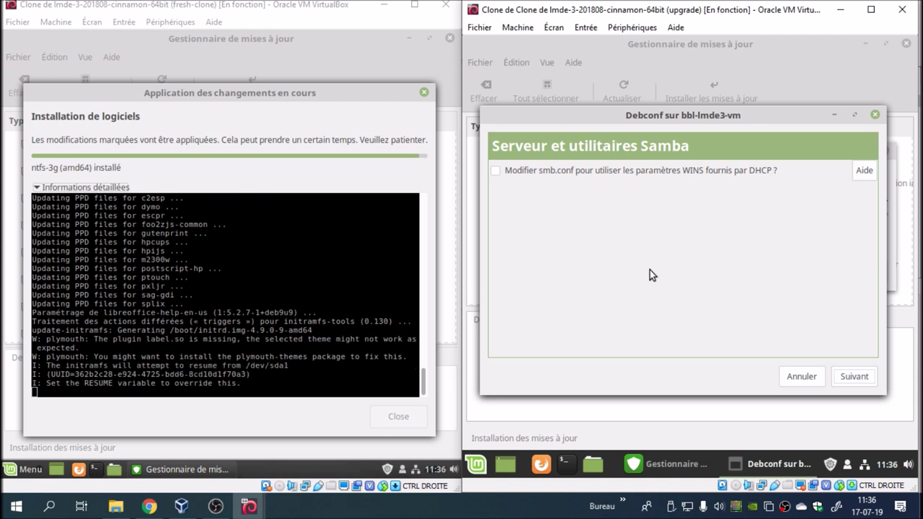
pyautogui.click(852, 377)
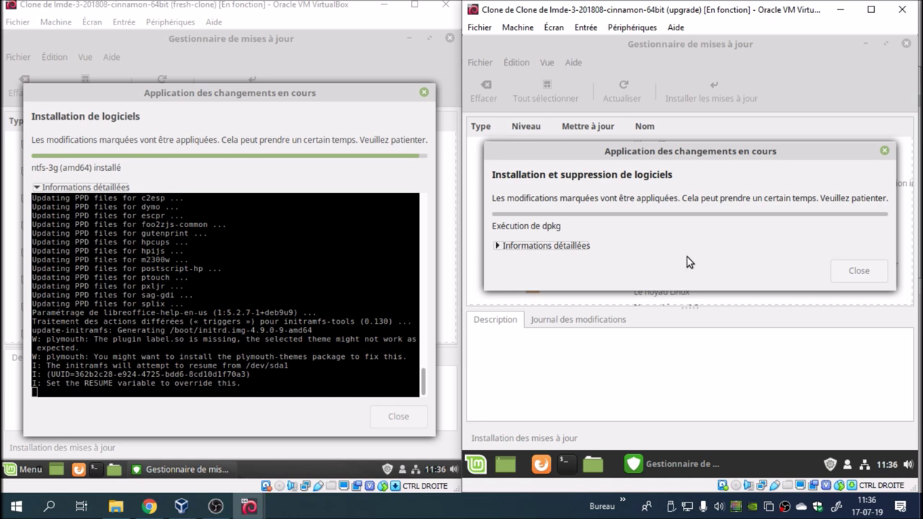
# Show the upgrade's detailed installation output and allow libc6 to restart services during package upgrades without asking.
pyautogui.click(565, 246)
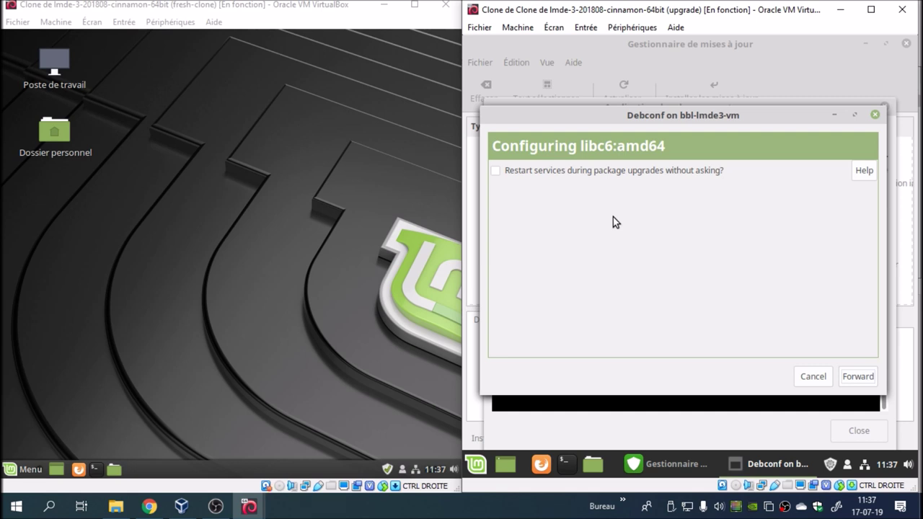
pyautogui.click(495, 171)
pyautogui.click(863, 380)
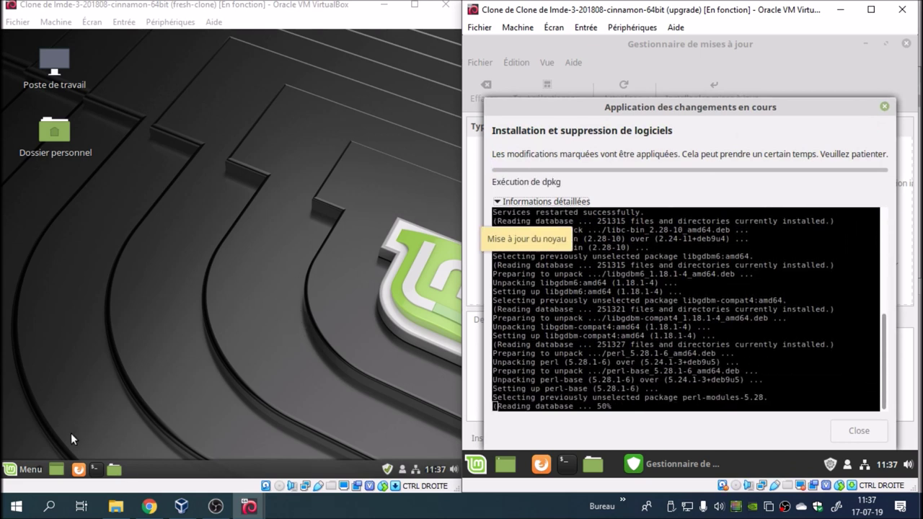
# Open a terminal on the fresh-clone machine and run "sudo apt update", entering the sudo password.
pyautogui.click(96, 470)
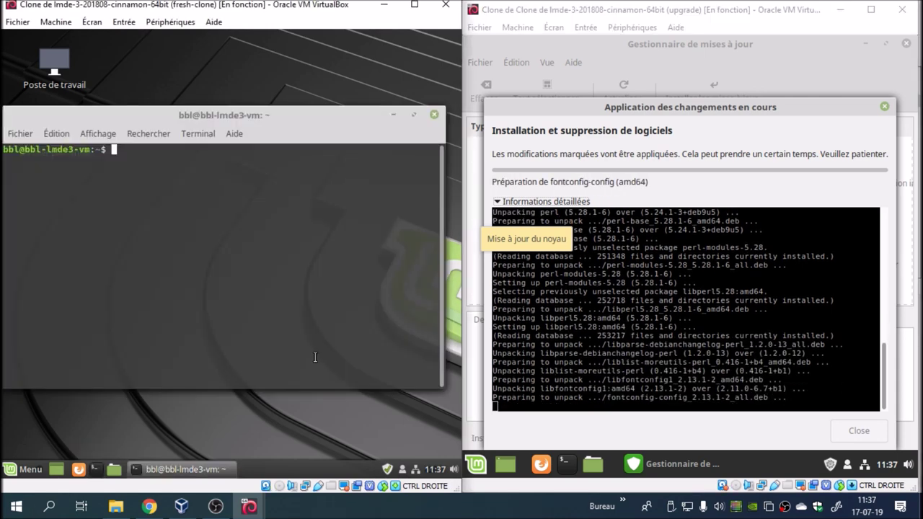
pyautogui.write('sudo')
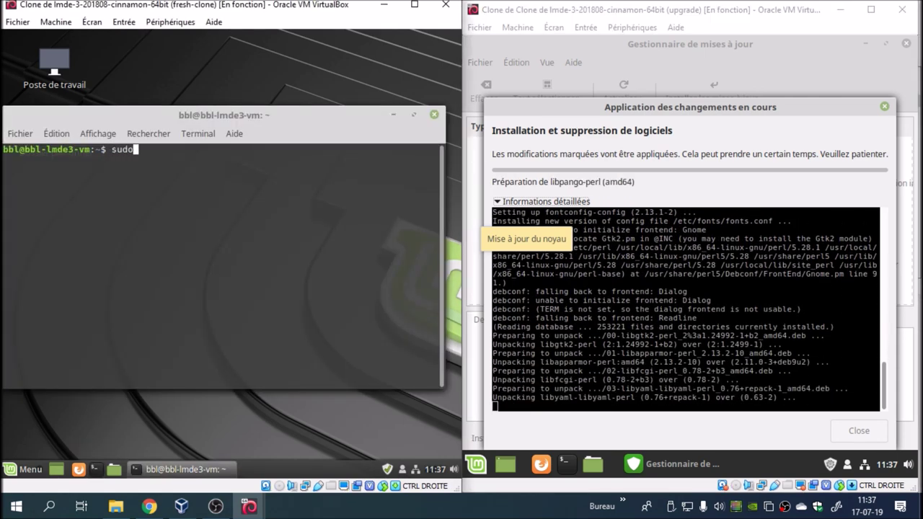
pyautogui.write(' apt update')
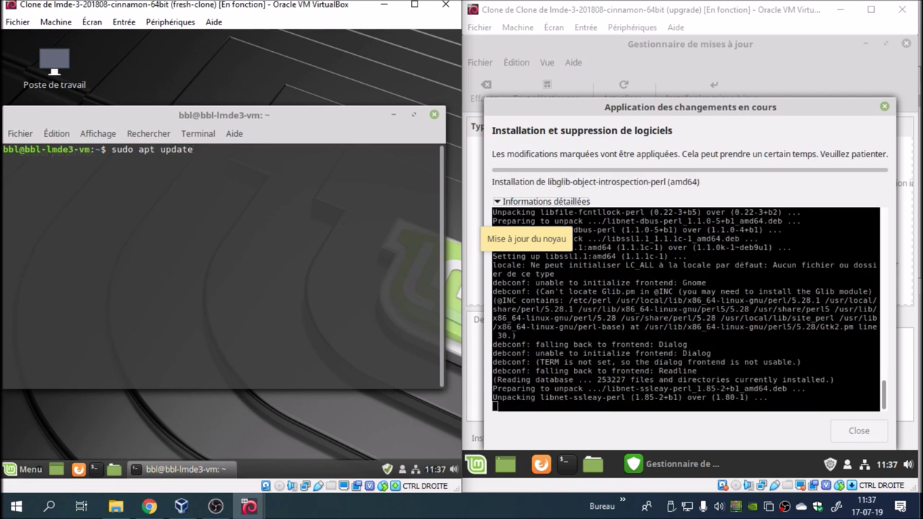
pyautogui.press('Return')
pyautogui.write('******')
pyautogui.press('Return')
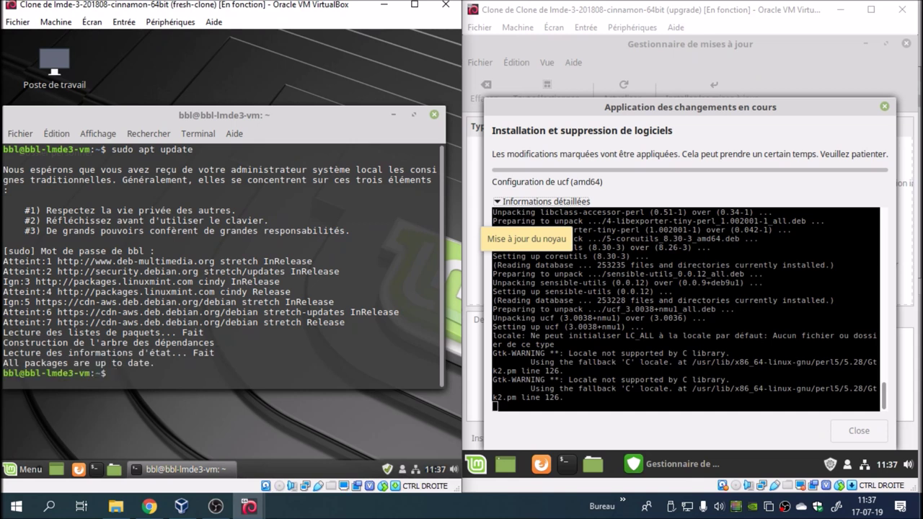
# Run "sudo apt upgrade" in the fresh-clone terminal.
pyautogui.write('sudo apt upda')
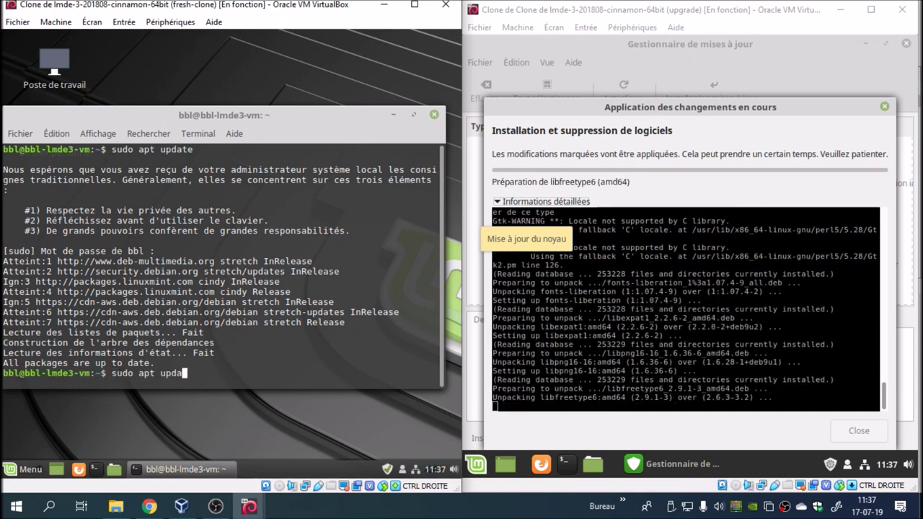
pyautogui.press('BackSpace')
pyautogui.press('BackSpace')
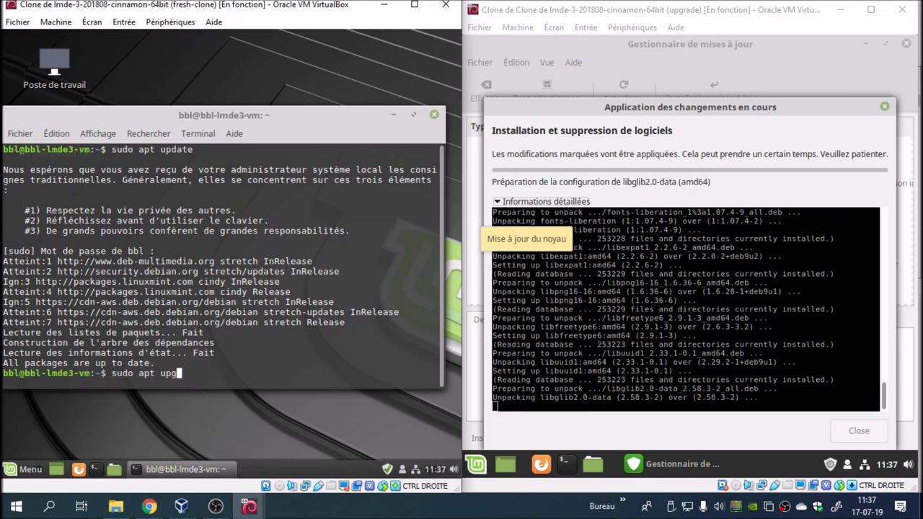
pyautogui.write('grade')
pyautogui.press('Return')
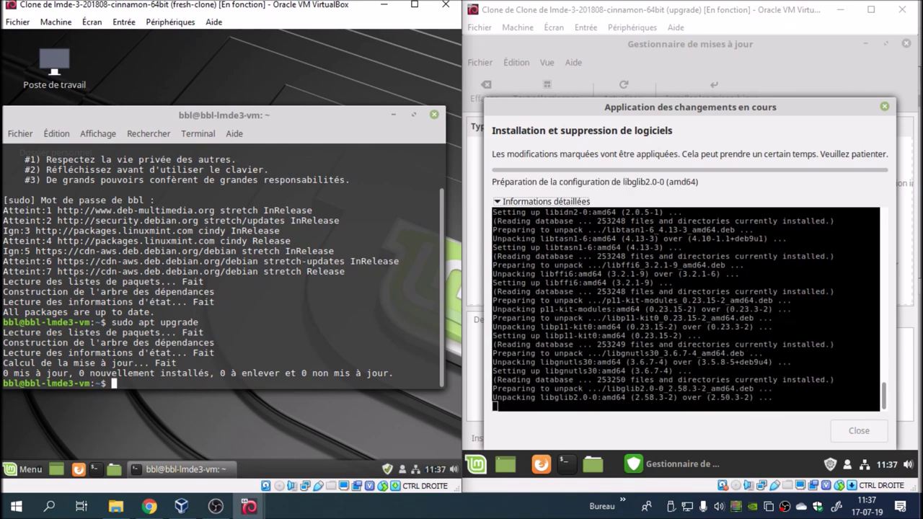
# View /etc/apt/sources.list.d/official-package-repositories.list with sudo nano in a maximized fresh-clone terminal, and close nano and the terminal without editing.
pyautogui.write('sudo')
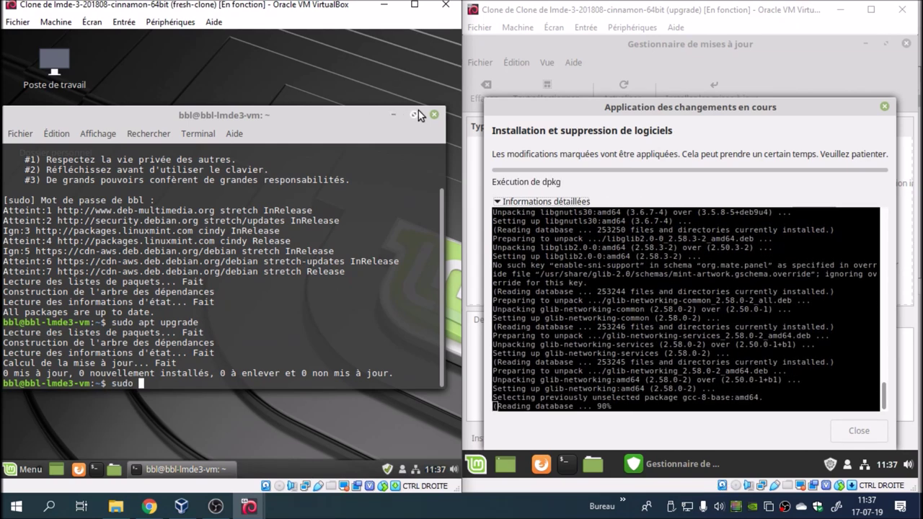
pyautogui.click(414, 114)
pyautogui.write('nano /')
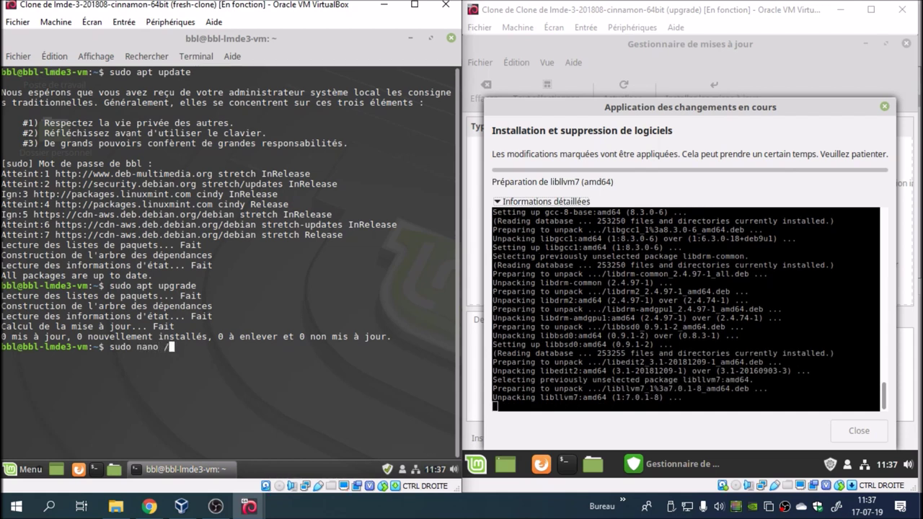
pyautogui.write('etc/apt/')
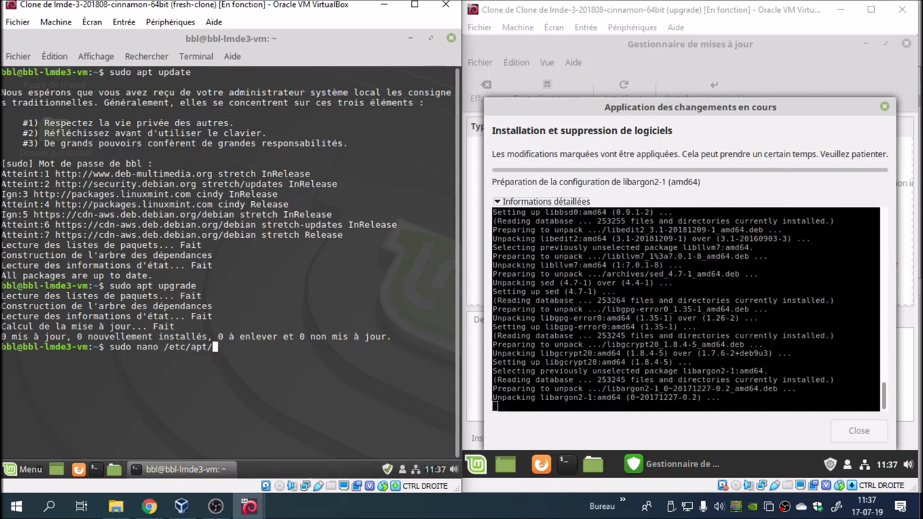
pyautogui.write('sources.list/d')
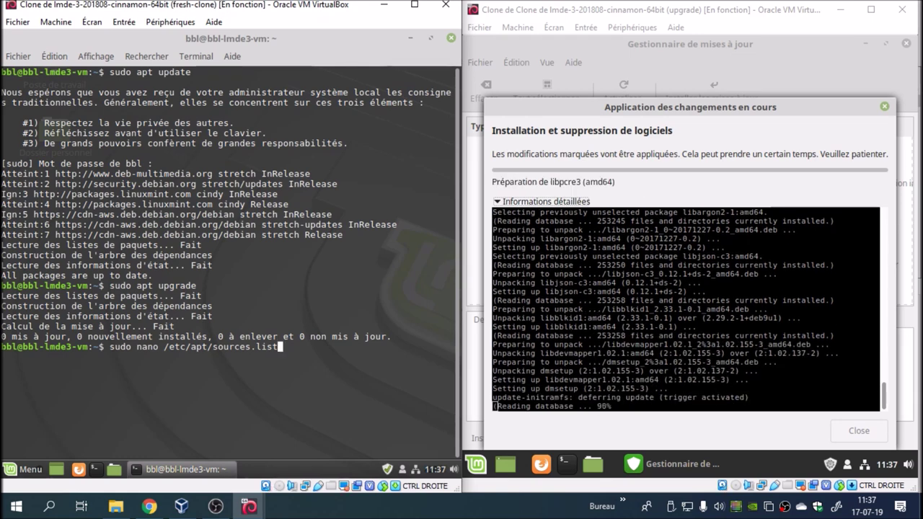
pyautogui.press('BackSpace')
pyautogui.press('BackSpace')
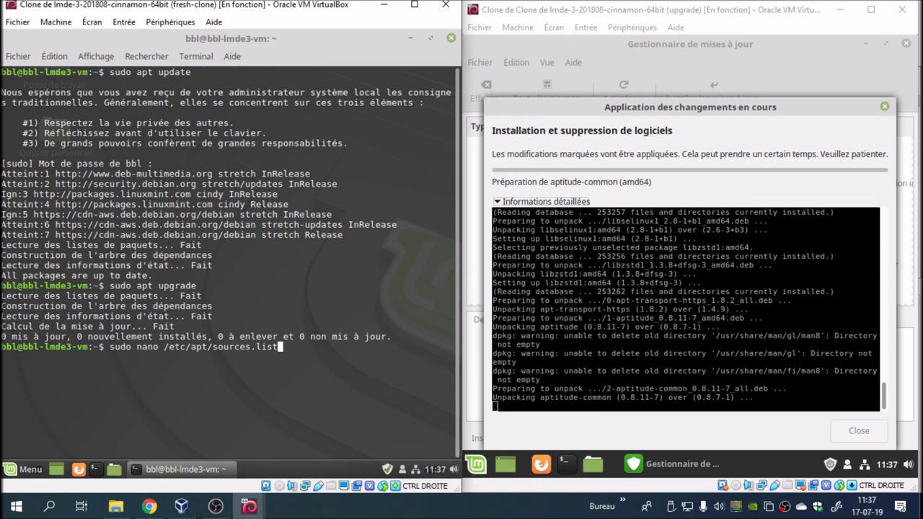
pyautogui.write('.d/')
pyautogui.press('Tab')
pyautogui.press('Return')
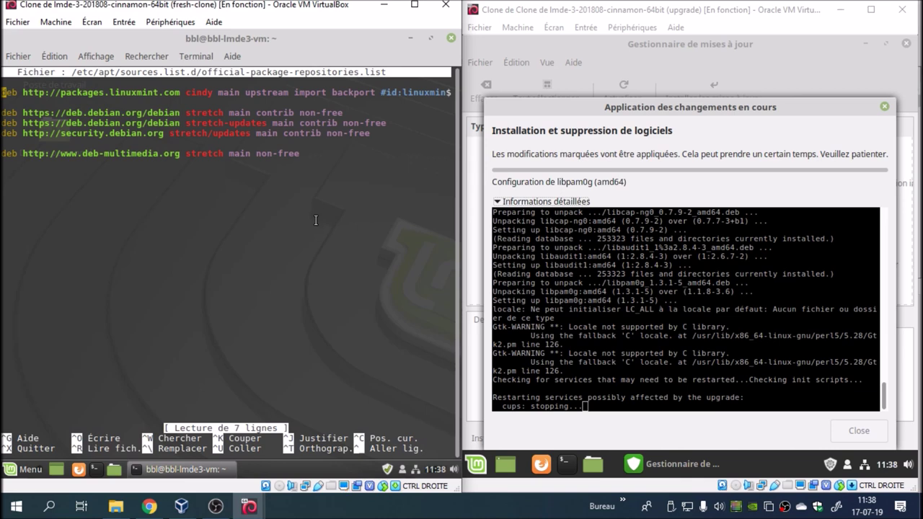
pyautogui.hotkey('ctrl', 'x')
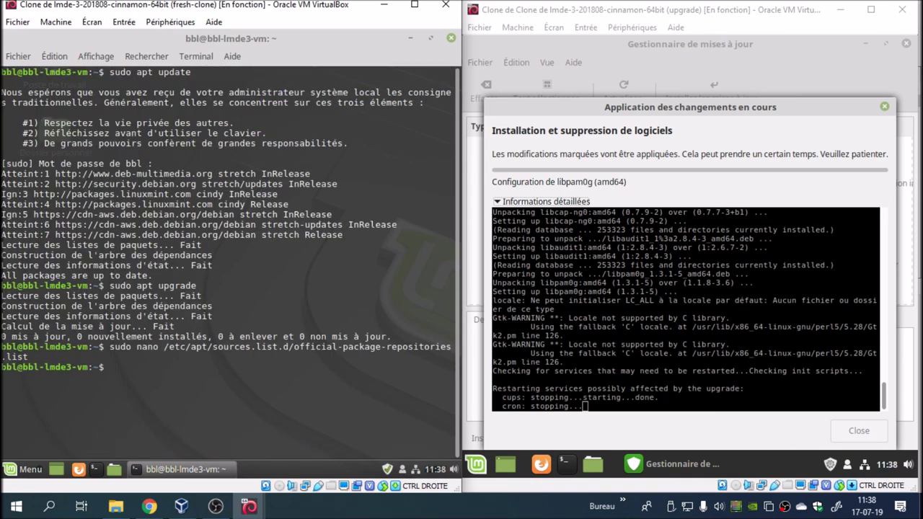
pyautogui.click(448, 39)
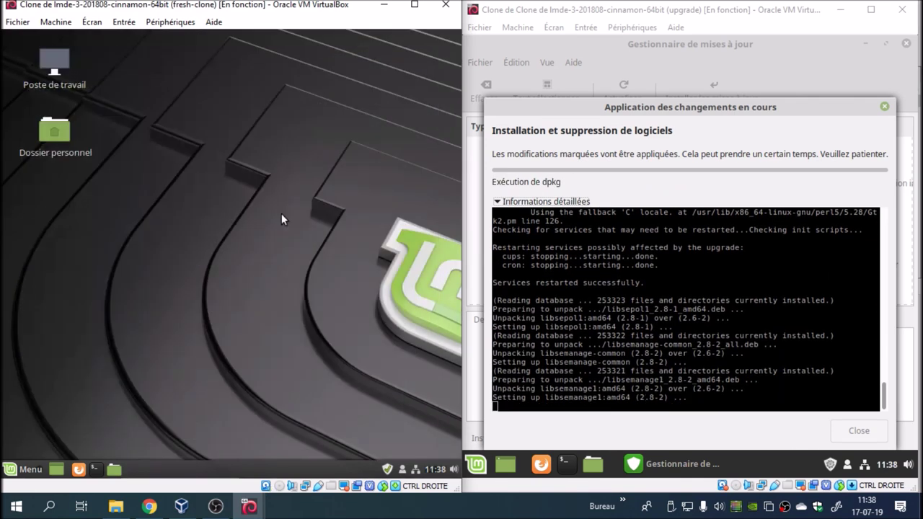
# Check the running kernel release on the fresh-clone machine with "uname -r" in a new terminal.
pyautogui.click(95, 470)
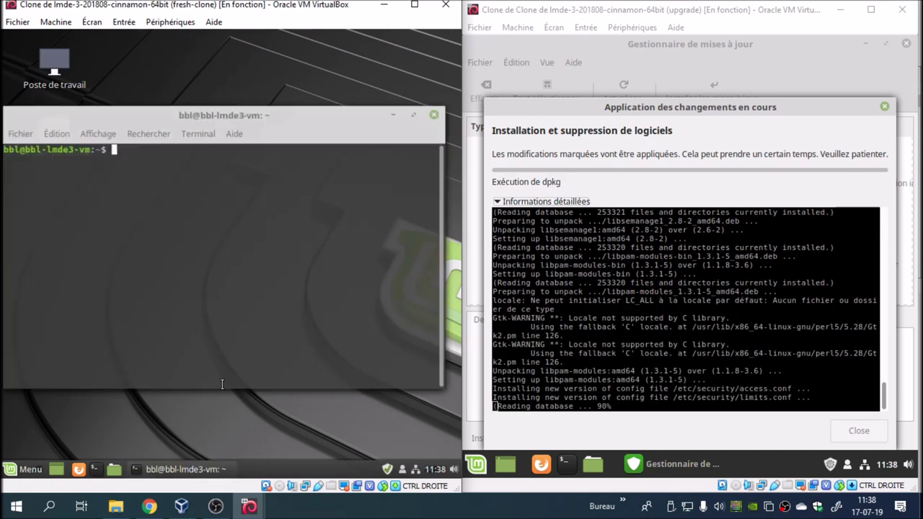
pyautogui.write('una')
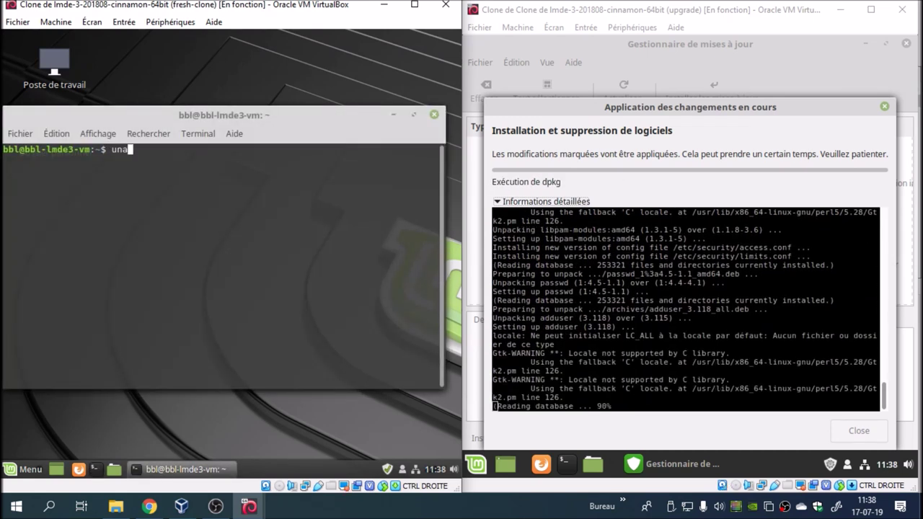
pyautogui.write('me -r')
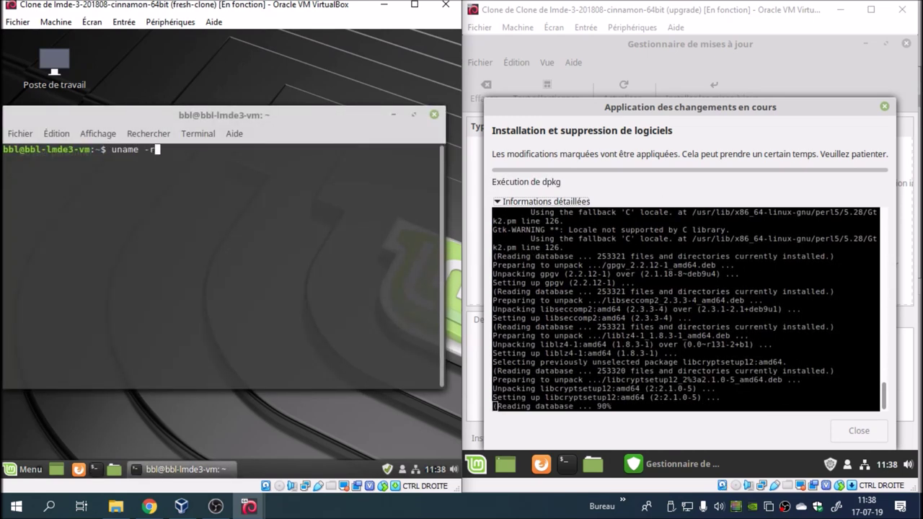
pyautogui.press('Return')
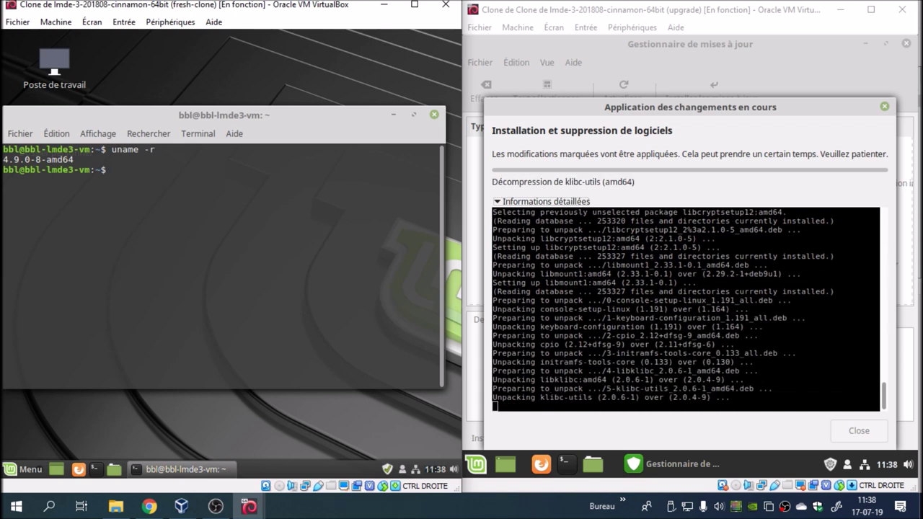